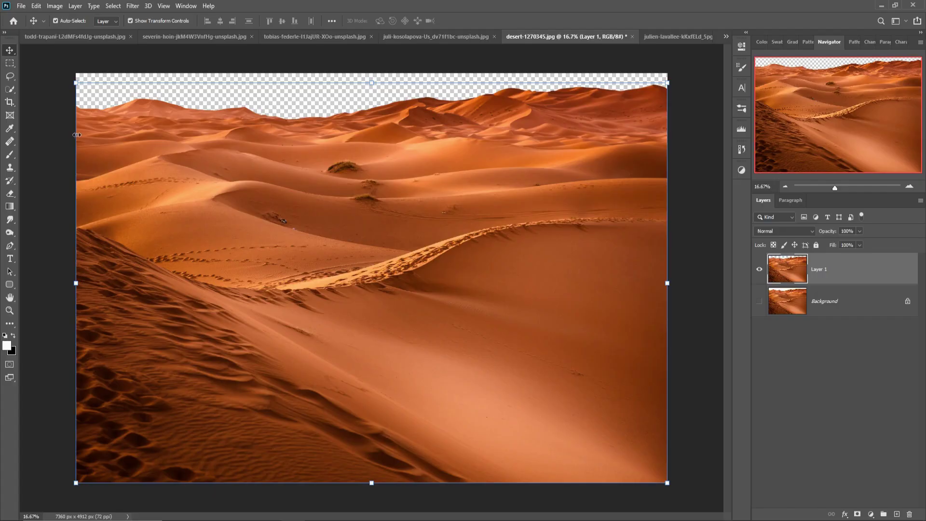
- Crop off the dune foreground, scale the layer down, and recrop to a 7360 × 1974 px strip
key("c")
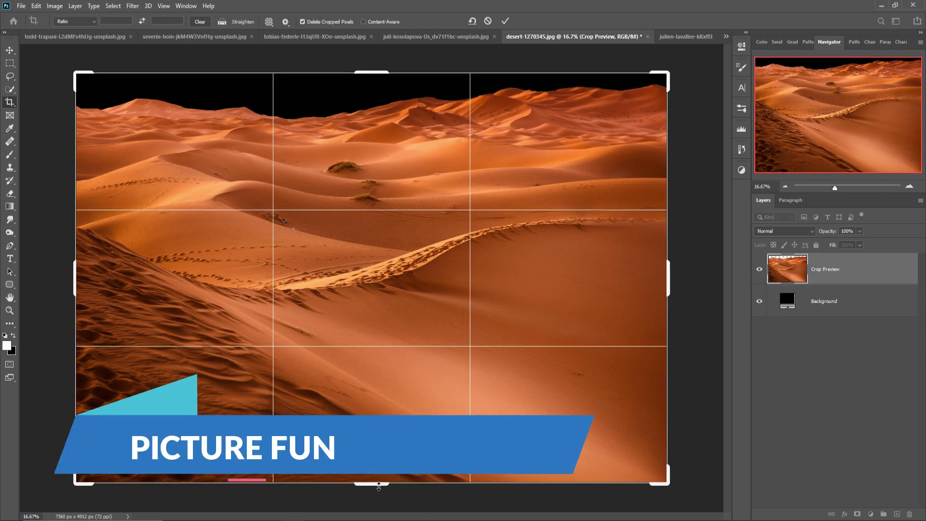
left_click_drag(379, 484, 379, 394)
left_click(506, 21)
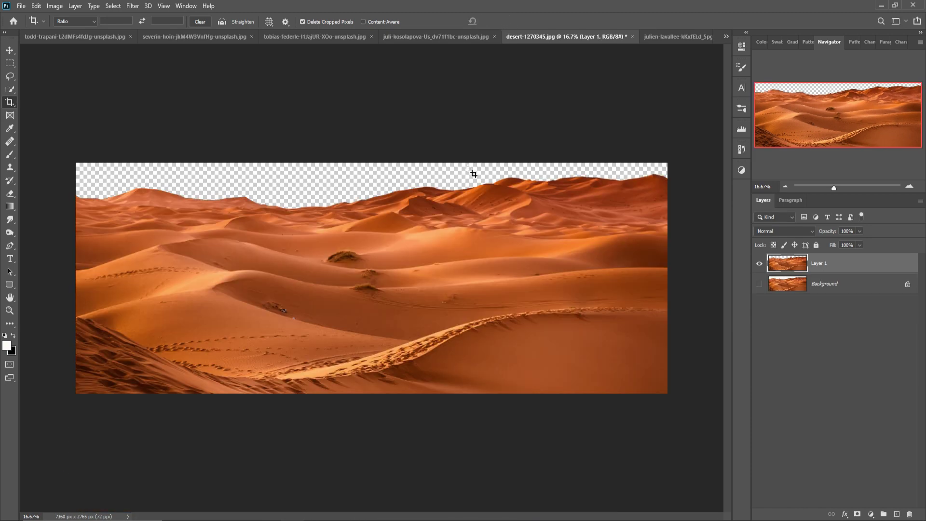
key("v")
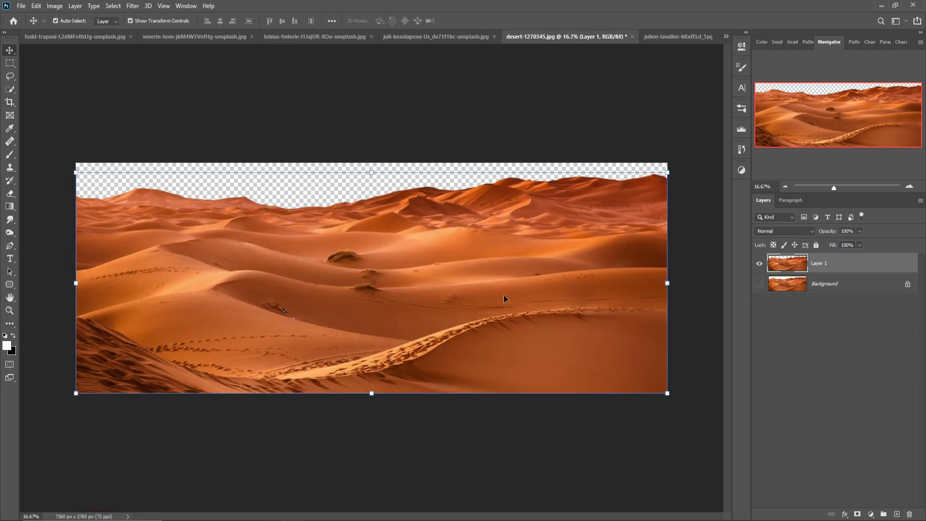
left_click_drag(375, 399, 373, 367)
left_click(10, 102)
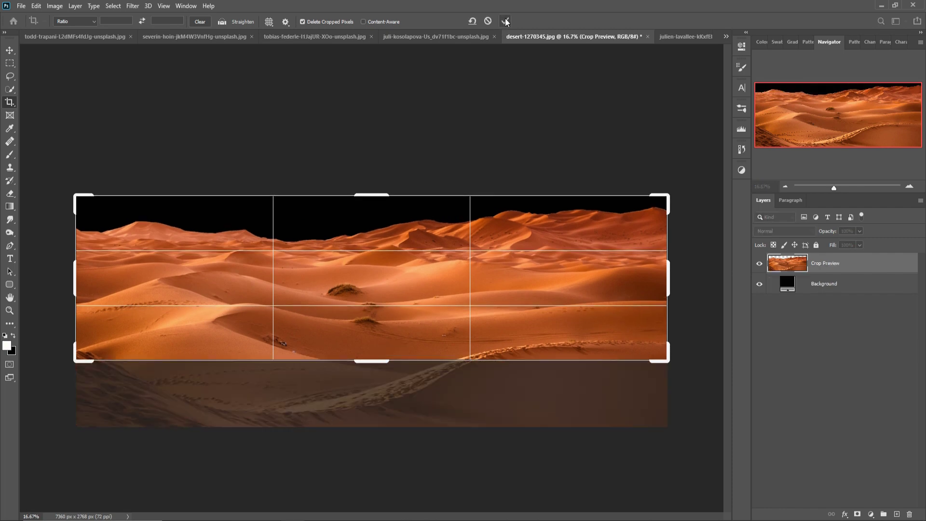
left_click(505, 21)
- Duplicate the dunes strip, transform the copy to the right, brush out the seam, and merge both layers
left_click(10, 51)
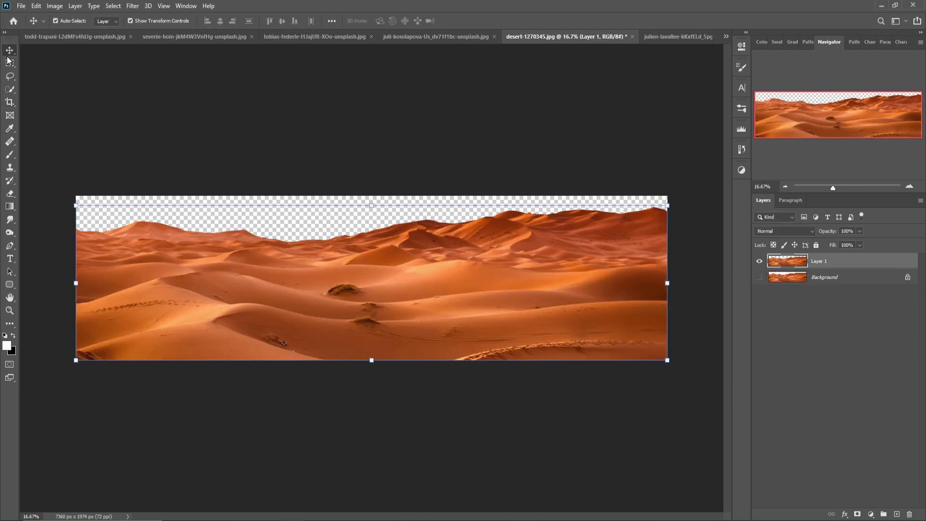
left_click_drag(667, 196, 346, 290)
key("Return")
left_click_drag(211, 293, 482, 293)
left_click(36, 6)
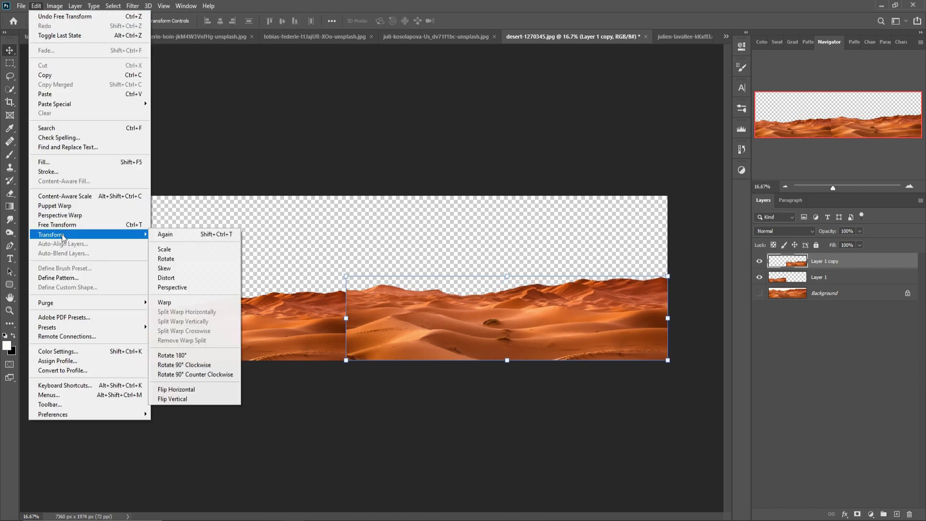
left_click(857, 514)
key("b")
left_click(291, 347)
right_click(829, 261)
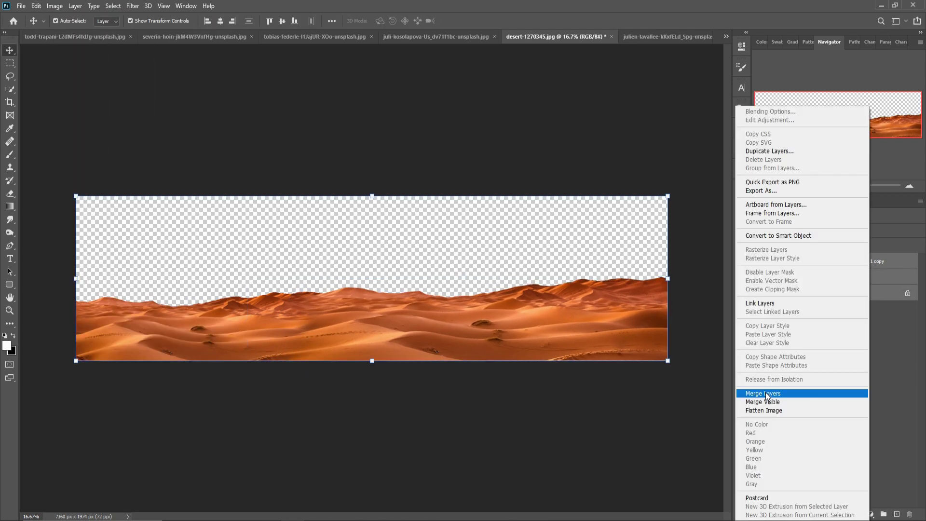
left_click(787, 388)
- Widen the canvas, extend the dunes with another copy, merge into one panorama, and start a new document
key("ctrl+t")
left_click_drag(668, 326, 507, 326)
left_click(9, 101)
left_click_drag(668, 326, 721, 326)
key("Return")
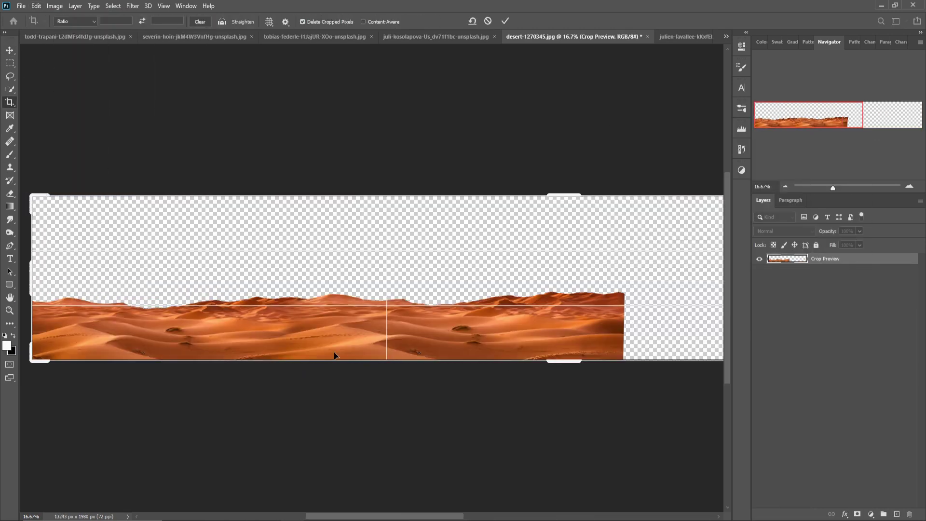
key("ctrl+j")
left_click_drag(217, 328, 258, 273)
key("ctrl+t")
key("Return")
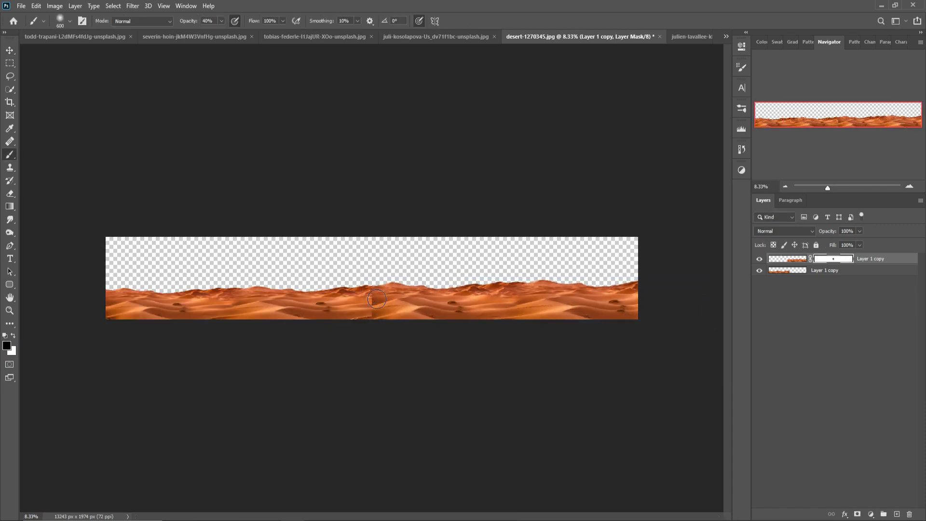
key("v")
key("ctrl+e")
key("ctrl+n")
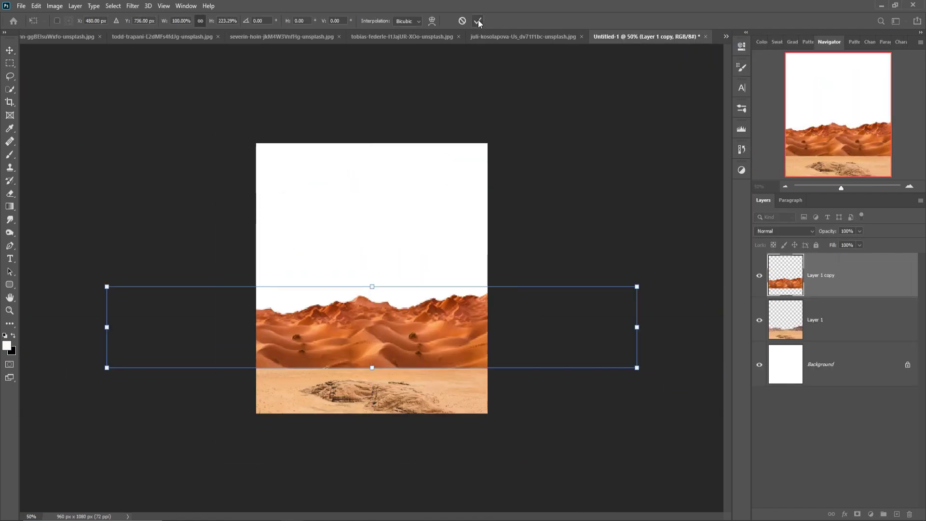
- Apply Polar Coordinates (Rectangular to Polar) to the dunes, then squeeze the ring's width narrower
left_click(478, 21)
left_click(133, 6)
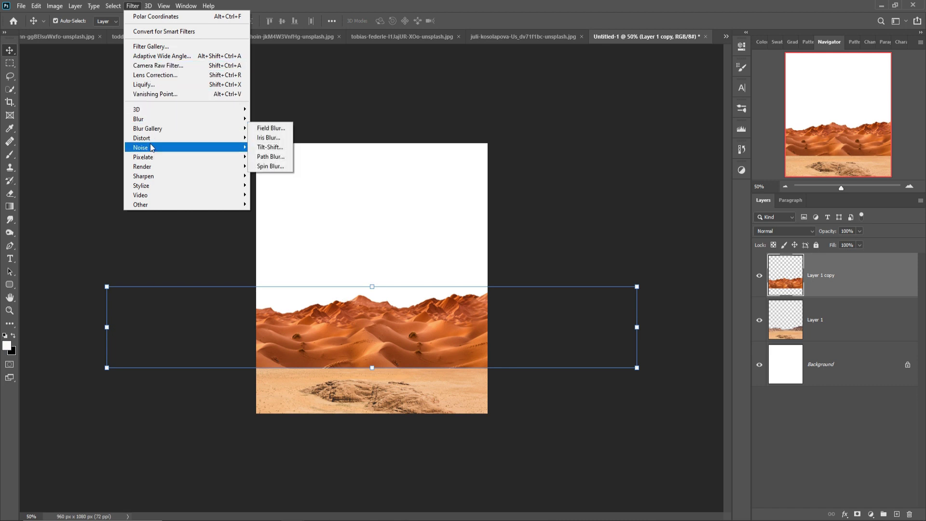
left_click(278, 155)
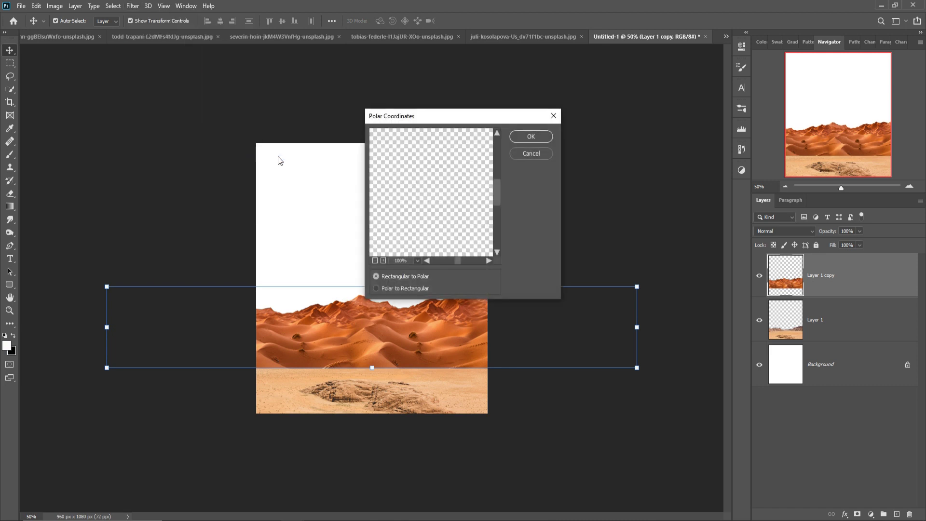
left_click(531, 136)
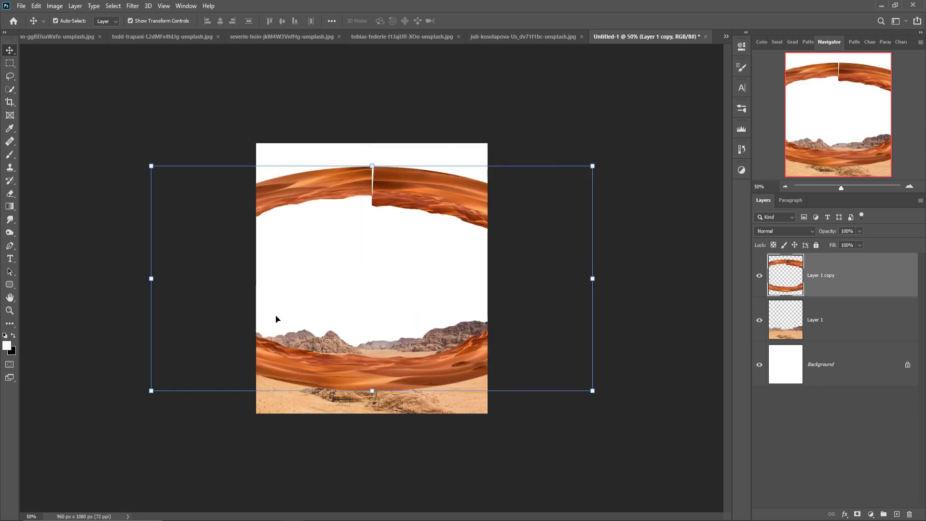
left_click_drag(155, 286, 278, 286)
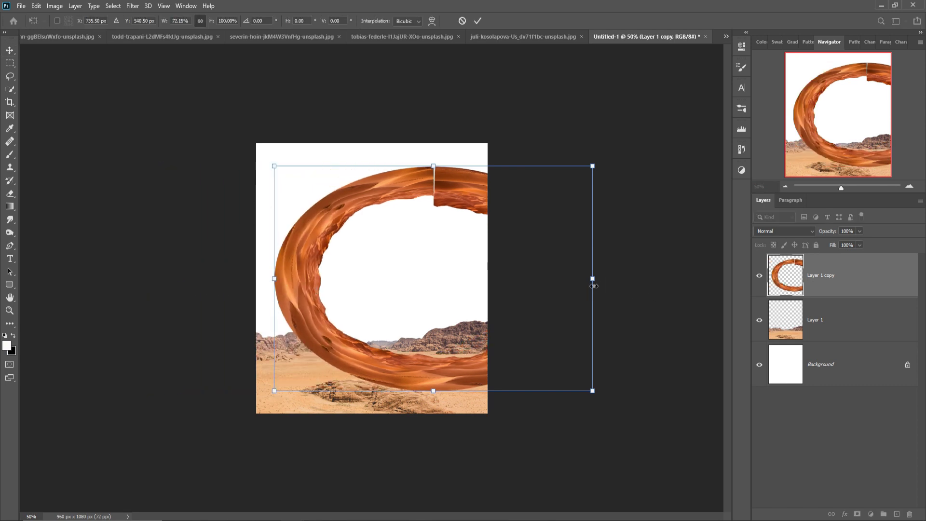
left_click_drag(594, 286, 489, 286)
left_click(36, 6)
- Flip the ring vertically and nudge it down over the rocks
left_click(309, 399)
key("Return")
left_click_drag(401, 358, 401, 369)
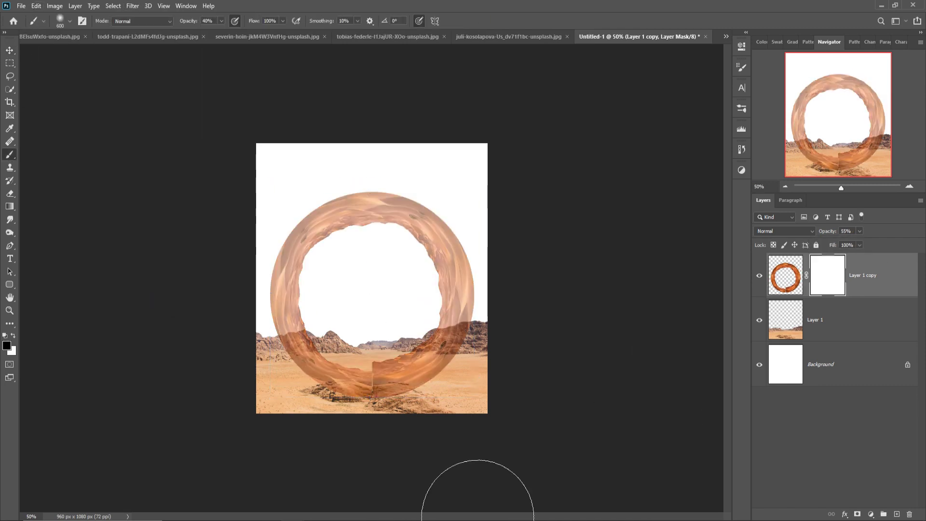
scroll(371, 386, "up", 3)
- Paint black on the ring's mask so it disappears behind the foreground rocks
mouse_move(207, 333)
left_mouse_down()
mouse_move(506, 313)
mouse_move(605, 342)
left_mouse_up()
key("x")
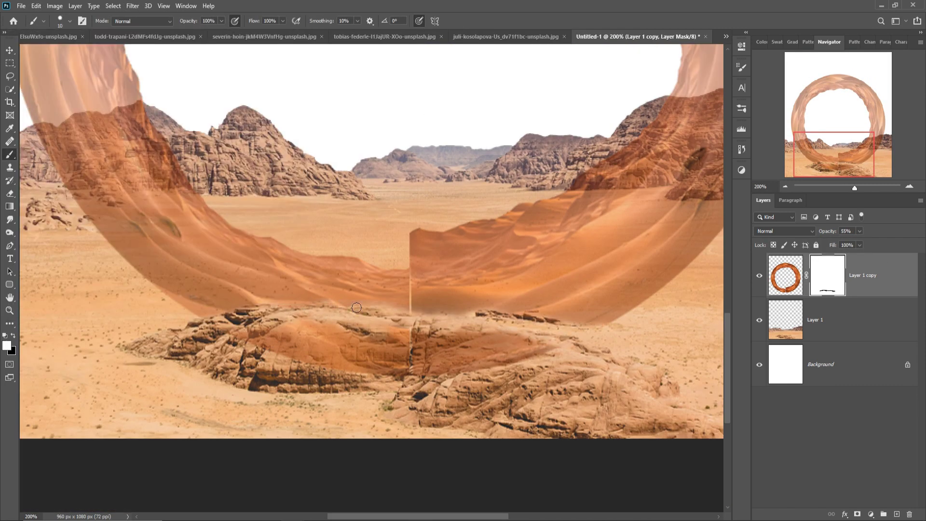
key("x")
key("bracketright")
left_click_drag(232, 352, 410, 352)
left_click_drag(559, 347, 342, 363)
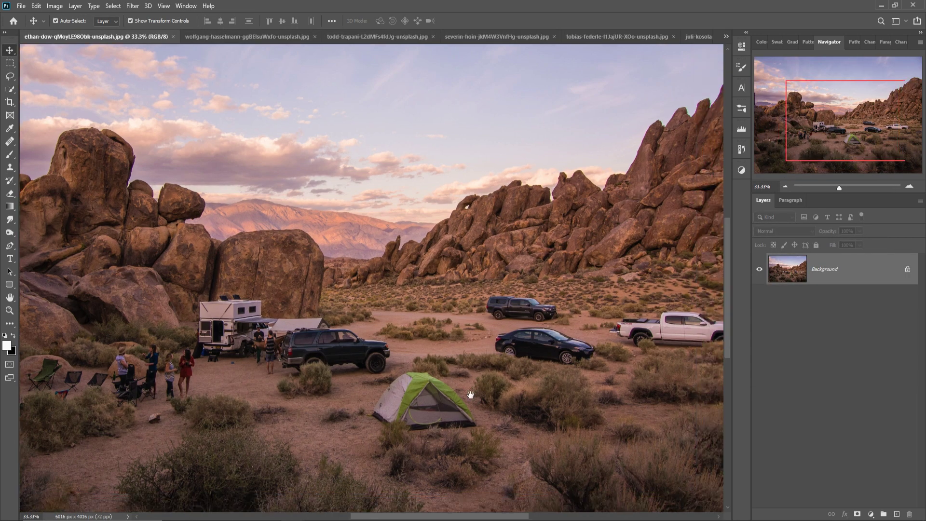
- Pan the campsite photo and lasso around the camping chairs on the left
left_click_drag(470, 395, 284, 277)
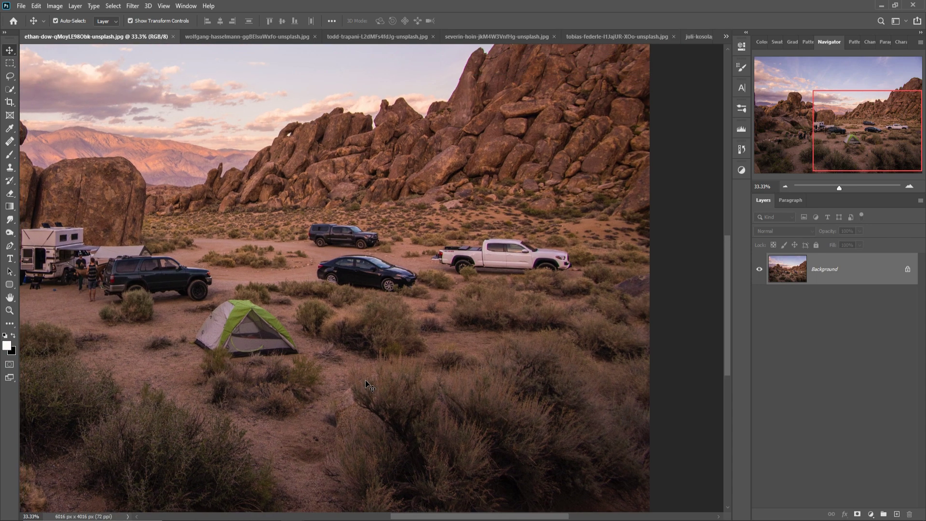
left_click_drag(264, 376, 631, 350)
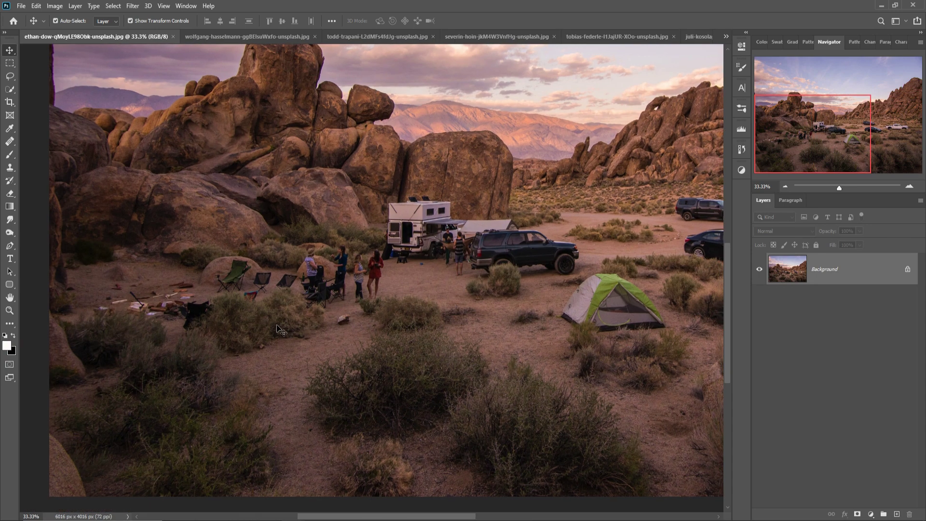
left_click(10, 77)
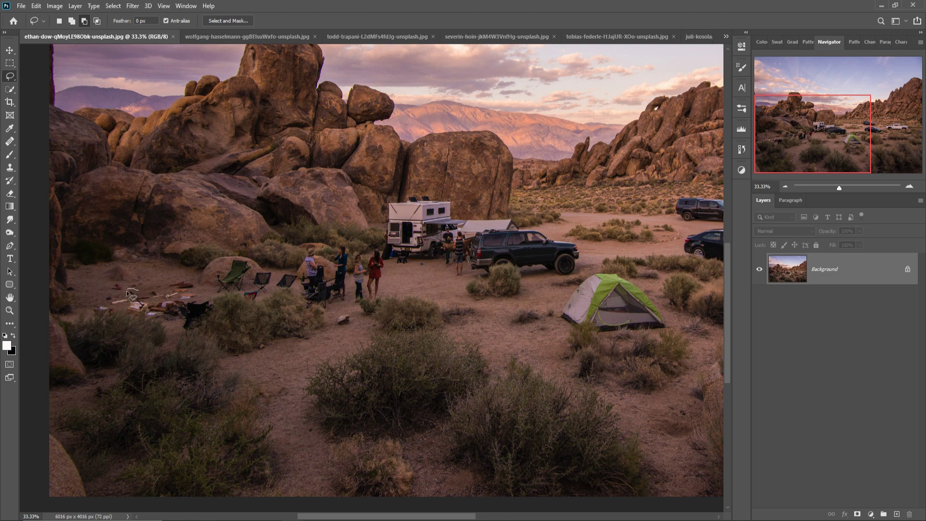
mouse_move(113, 316)
left_mouse_down()
mouse_move(203, 329)
mouse_move(230, 301)
mouse_move(290, 297)
left_mouse_up()
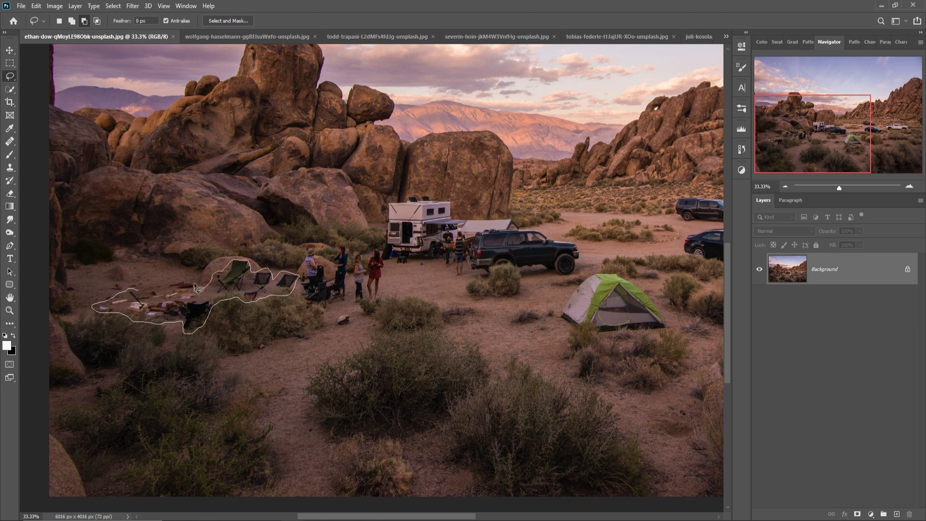
left_click_drag(197, 289, 135, 291)
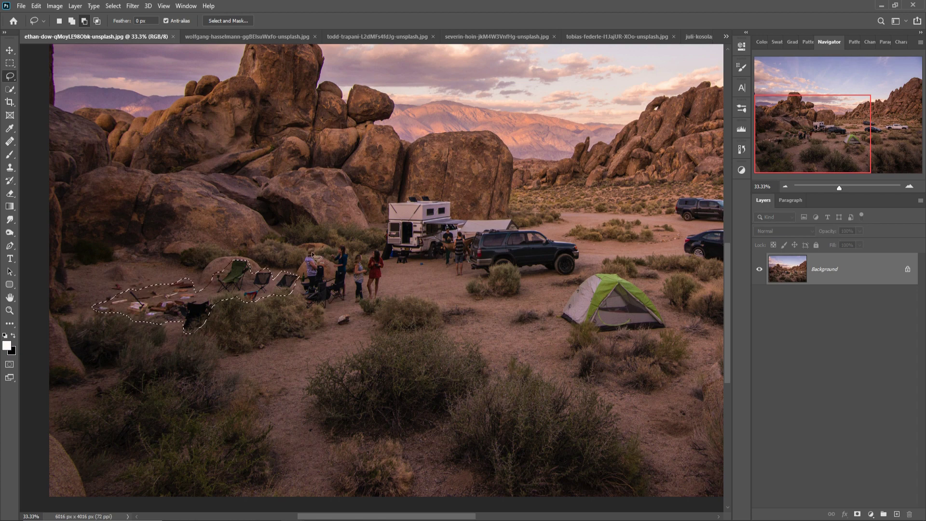
- Add the standing women and the seated woman to the lasso selection
left_click_drag(309, 251, 303, 279)
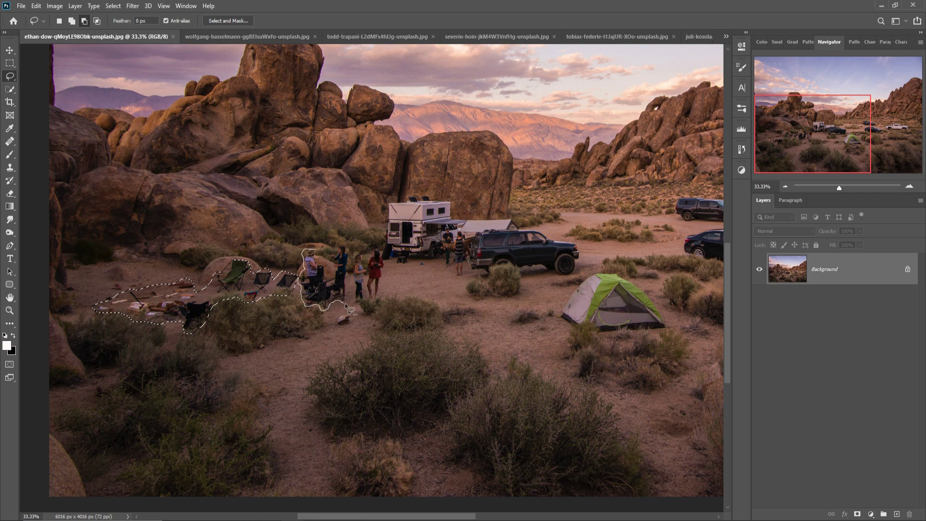
mouse_move(349, 289)
left_mouse_down()
mouse_move(389, 274)
mouse_move(356, 270)
mouse_move(350, 248)
mouse_move(316, 251)
left_mouse_up()
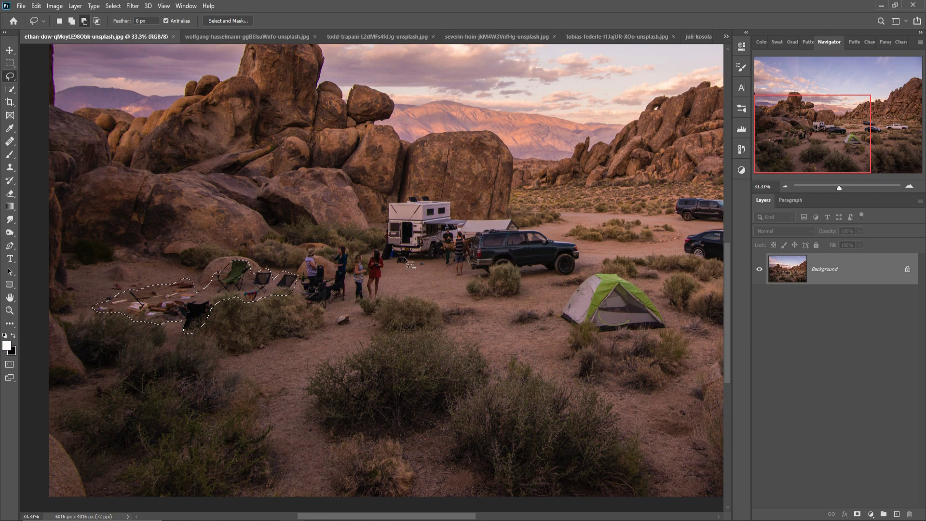
left_click(71, 20)
left_click_drag(318, 256, 301, 289)
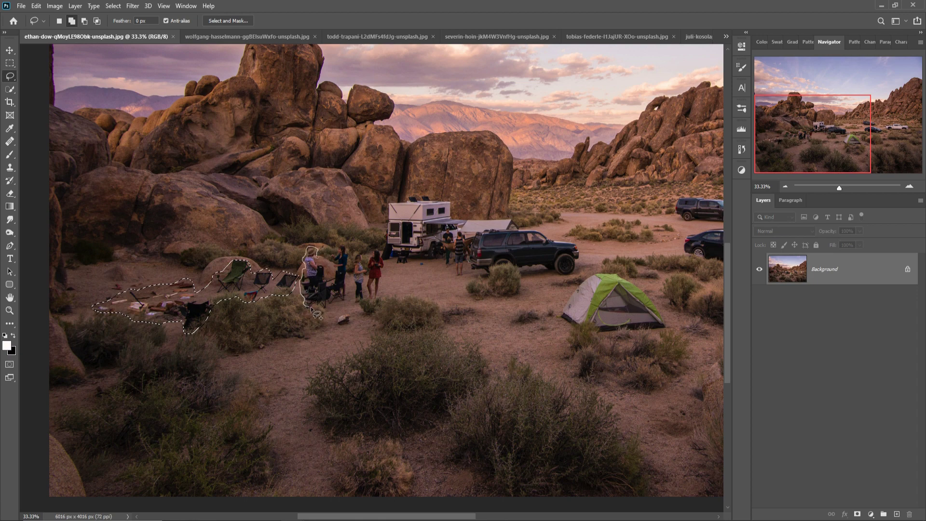
mouse_move(311, 307)
left_mouse_down()
mouse_move(346, 294)
mouse_move(349, 283)
mouse_move(367, 304)
mouse_move(379, 302)
mouse_move(385, 275)
mouse_move(374, 247)
mouse_move(352, 275)
mouse_move(344, 243)
mouse_move(337, 274)
mouse_move(319, 260)
left_mouse_up()
- Add the camper trailer and the SUV to the lasso selection
left_click_drag(385, 201, 384, 232)
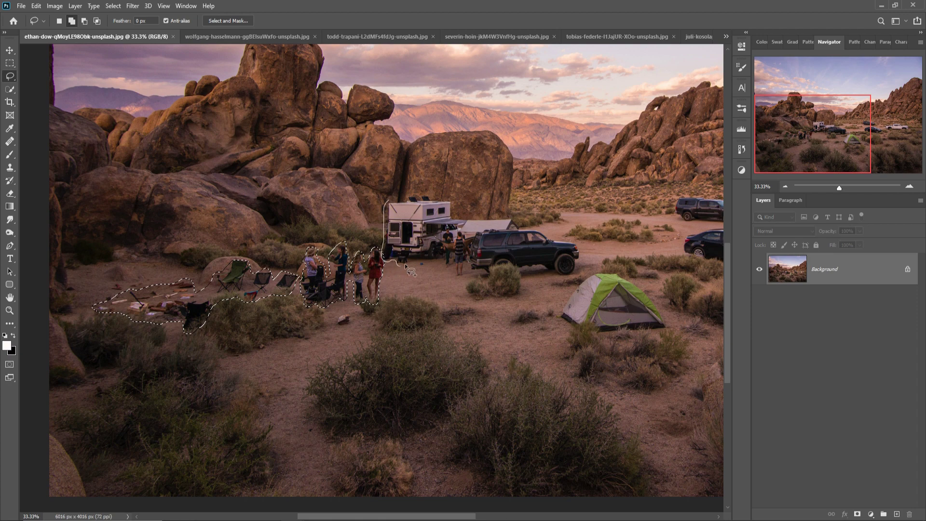
left_click_drag(406, 266, 466, 272)
left_click_drag(511, 220, 478, 213)
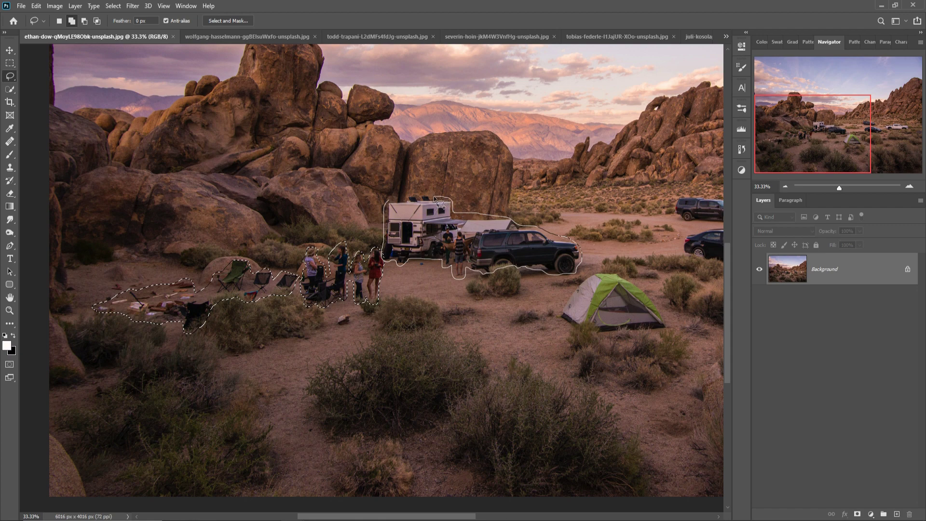
left_click_drag(396, 207, 392, 202)
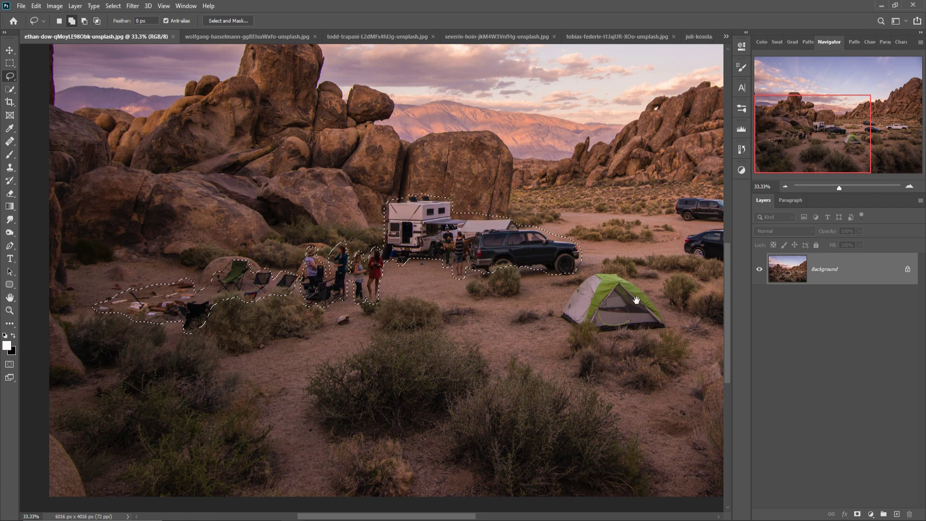
- Add the green tent, the black car and the white pickup truck to the selection
left_click_drag(641, 291, 396, 233)
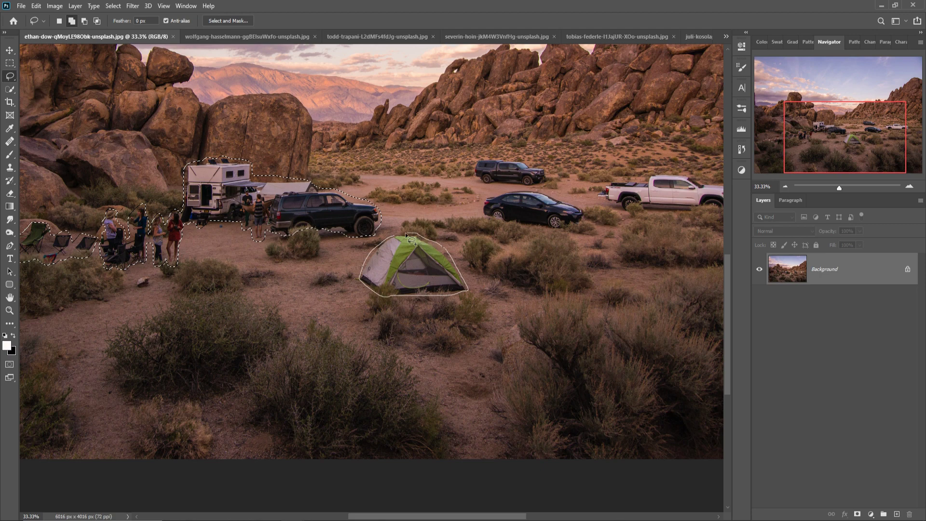
left_click_drag(406, 233, 393, 235)
left_click_drag(520, 225, 550, 232)
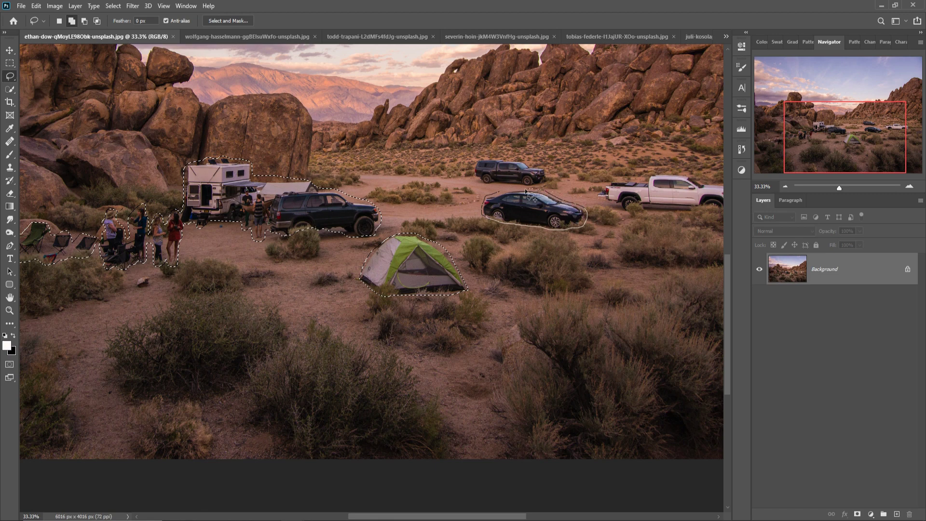
left_click_drag(525, 192, 481, 183)
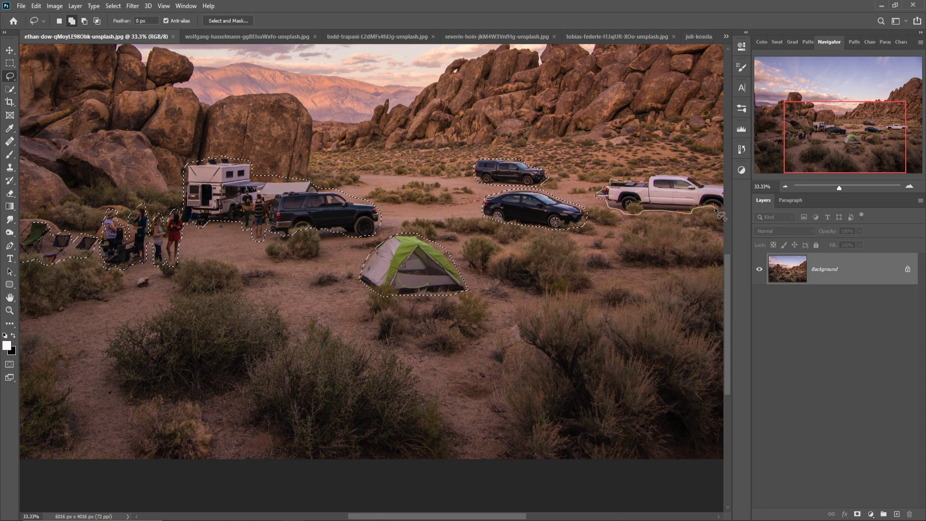
left_click_drag(720, 215, 537, 248)
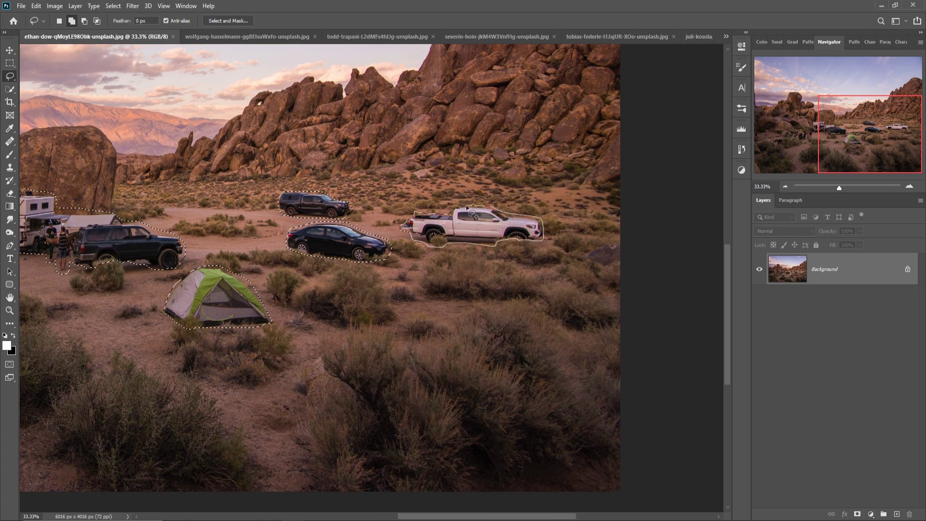
left_click_drag(454, 223, 449, 219)
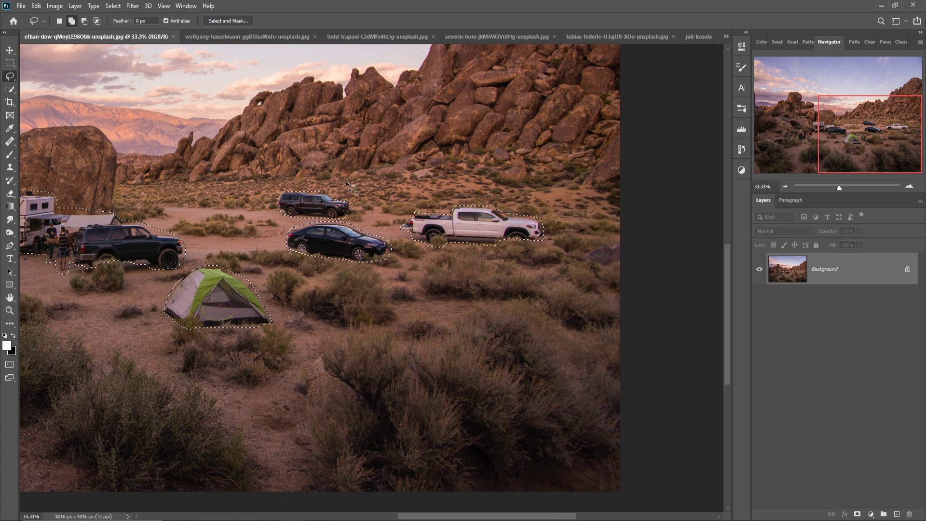
- Content-Aware fill the selection to erase campers, vehicles and tent, then zoom out
left_click(113, 6)
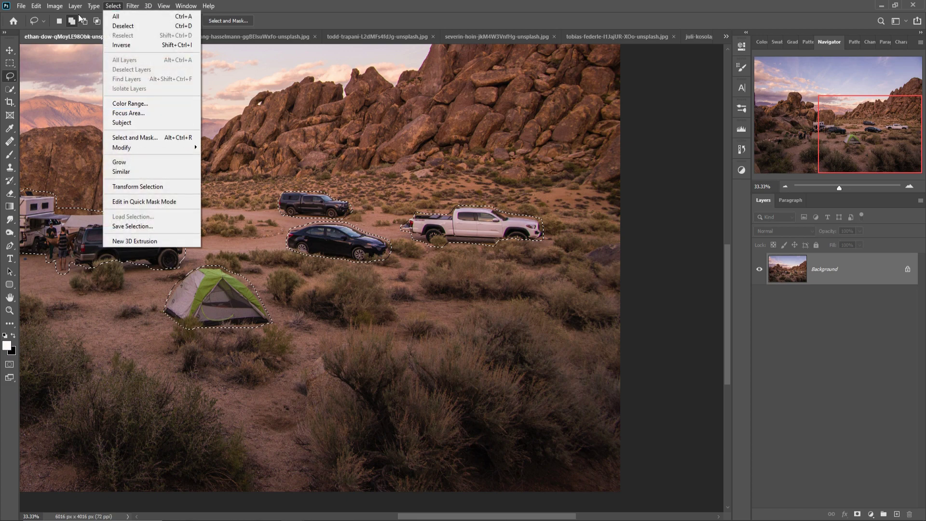
left_click(36, 5)
left_click(49, 163)
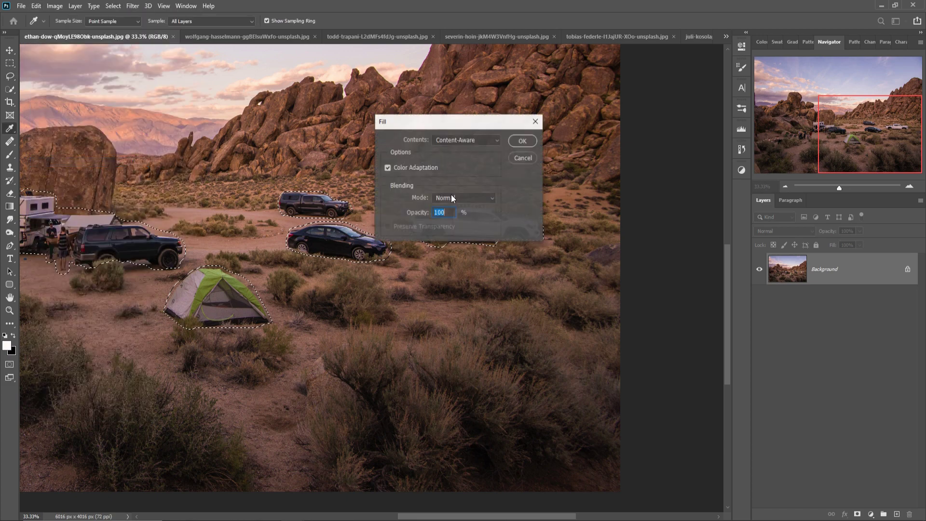
left_click(531, 142)
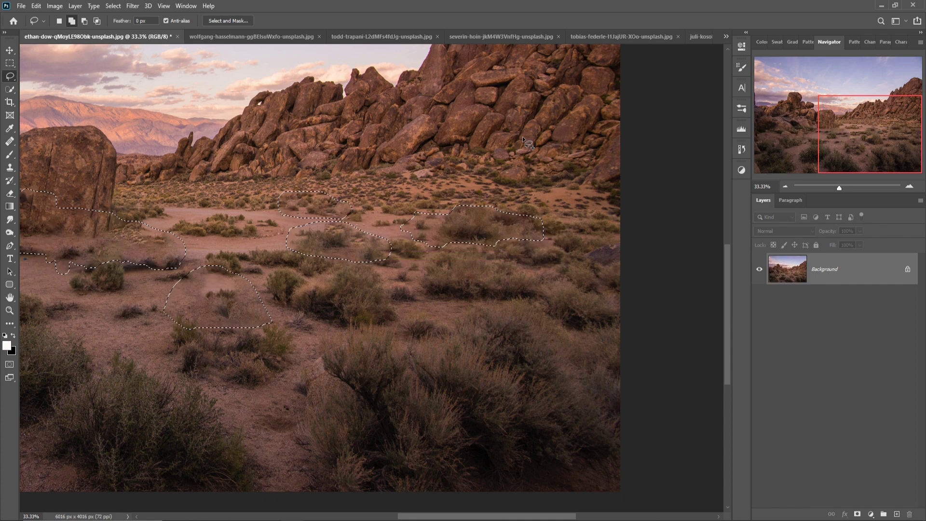
key("ctrl+minus")
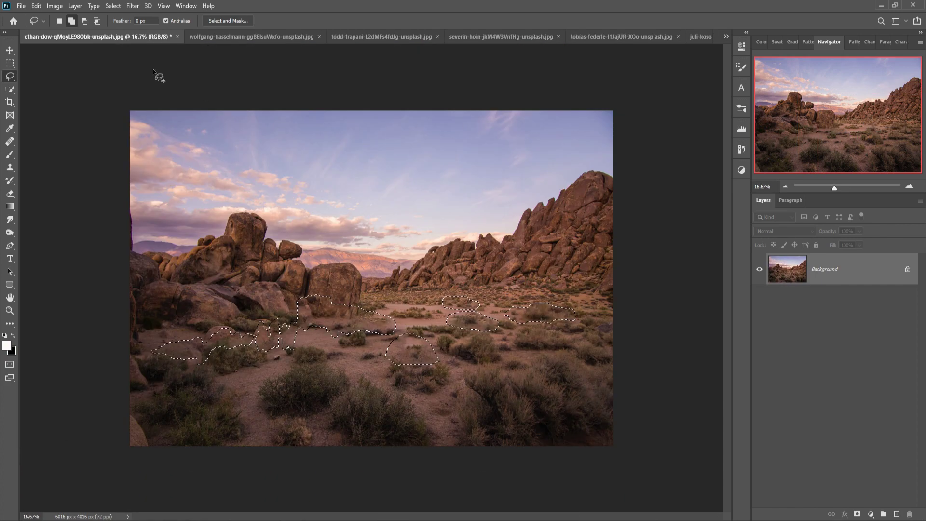
- Deselect, then Quick Select the left rocks, middle rocks and lower-right ground, leaving the sky out
left_click(113, 6)
left_click(124, 28)
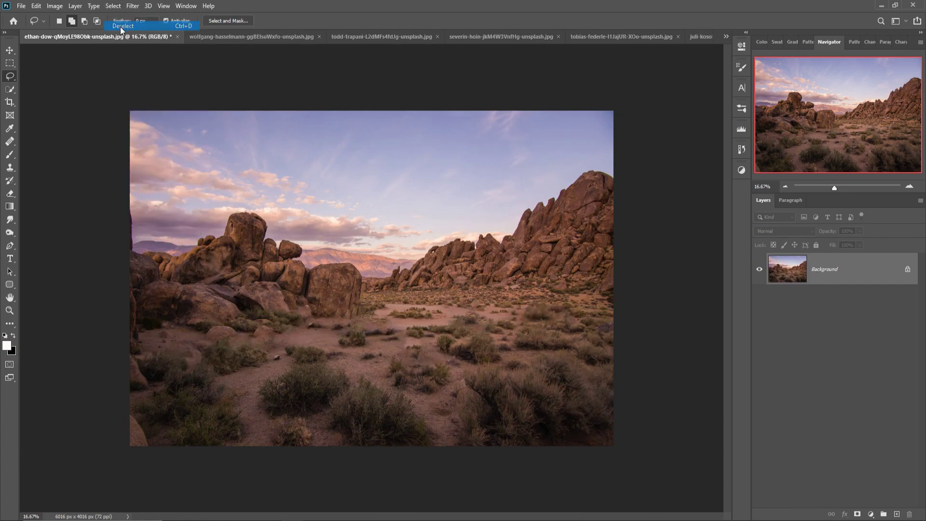
left_click(10, 53)
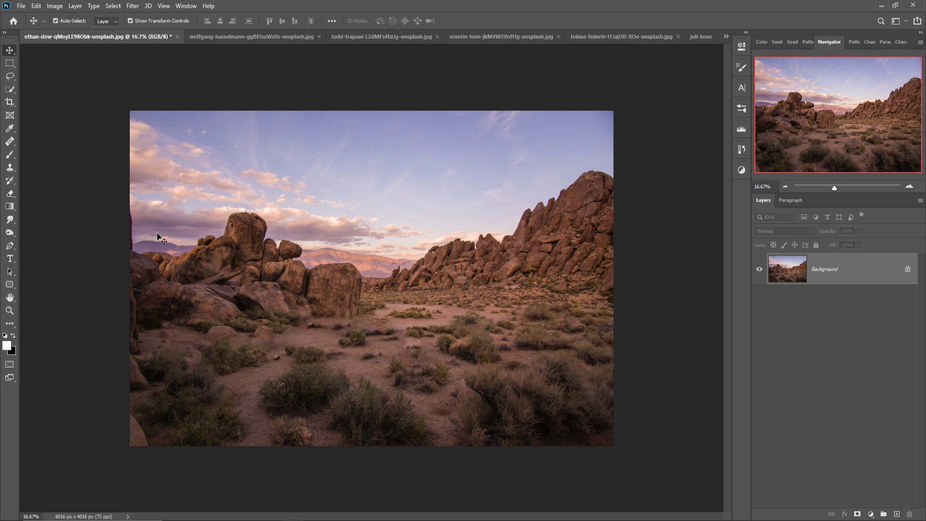
left_click(9, 90)
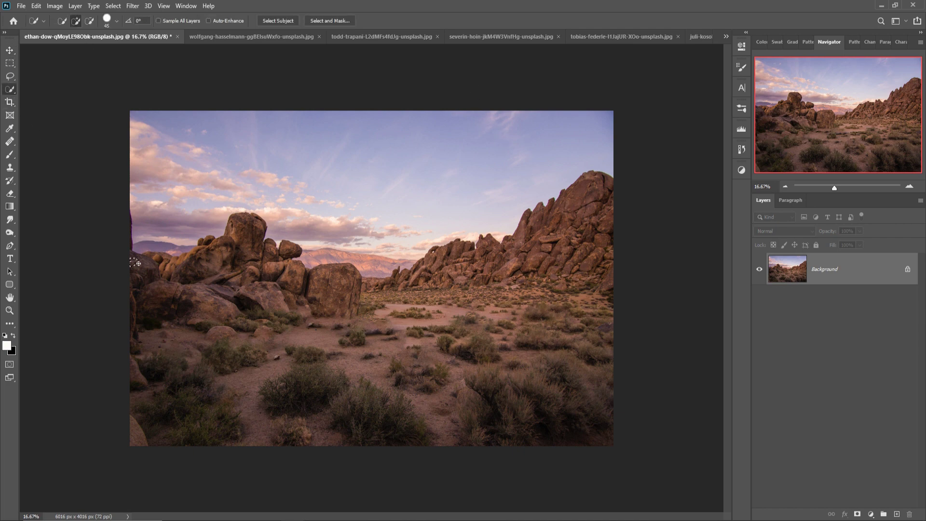
mouse_move(139, 263)
left_mouse_down()
mouse_move(191, 268)
mouse_move(247, 235)
mouse_move(291, 275)
mouse_move(363, 284)
left_mouse_up()
mouse_move(469, 261)
left_mouse_down()
mouse_move(496, 262)
mouse_move(519, 227)
mouse_move(530, 246)
mouse_move(597, 205)
mouse_move(609, 289)
left_mouse_up()
left_click_drag(588, 379, 454, 453)
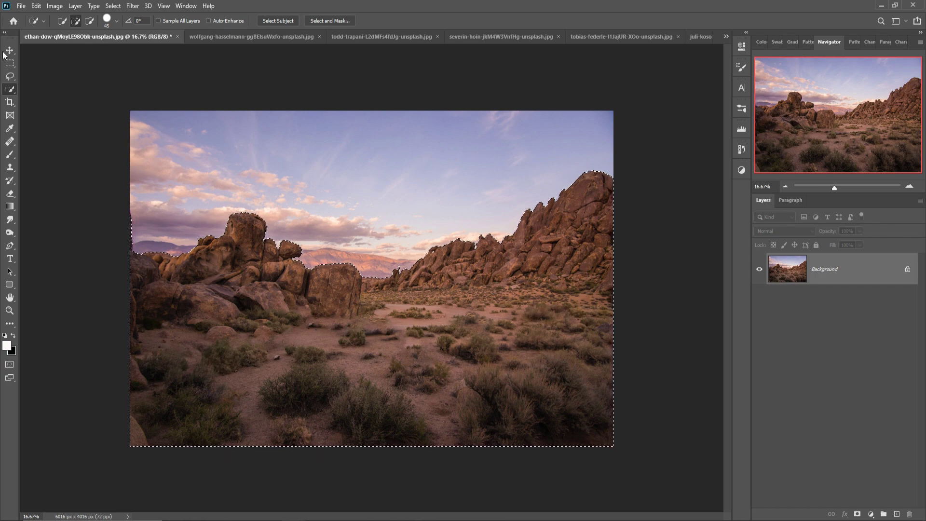
- Drag the selected rocky landscape into the Untitled-1 composite
key("v")
mouse_move(76, 37)
left_mouse_down()
mouse_move(251, 100)
mouse_move(491, 125)
left_mouse_up()
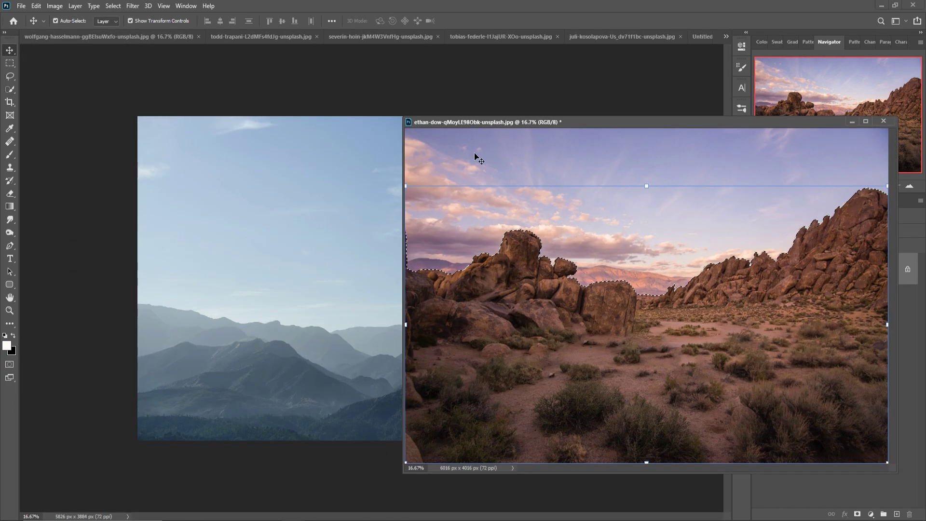
mouse_move(700, 38)
left_mouse_down()
mouse_move(551, 317)
mouse_move(372, 275)
left_mouse_up()
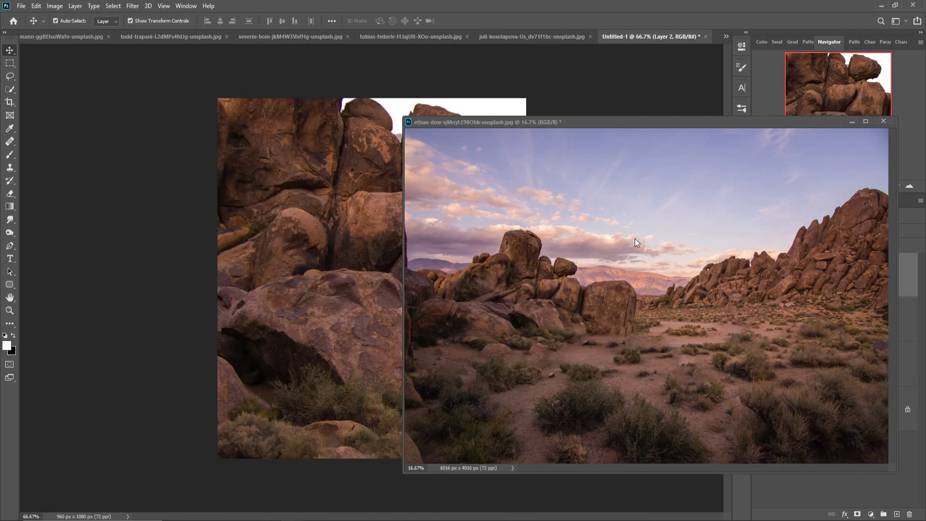
left_click(853, 121)
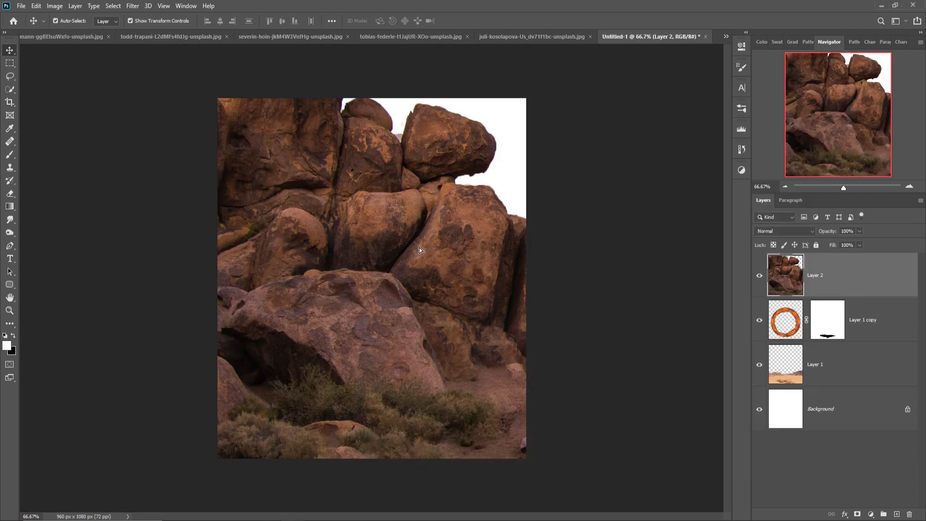
- Scale and position the landscape so it sits inside the portal ring
mouse_move(419, 250)
left_mouse_down()
mouse_move(174, 301)
mouse_move(344, 288)
mouse_move(151, 313)
left_mouse_up()
mouse_move(699, 457)
left_mouse_down()
mouse_move(599, 370)
mouse_move(317, 457)
mouse_move(574, 442)
mouse_move(122, 444)
mouse_move(533, 361)
mouse_move(110, 379)
mouse_move(405, 366)
mouse_move(401, 395)
left_mouse_up()
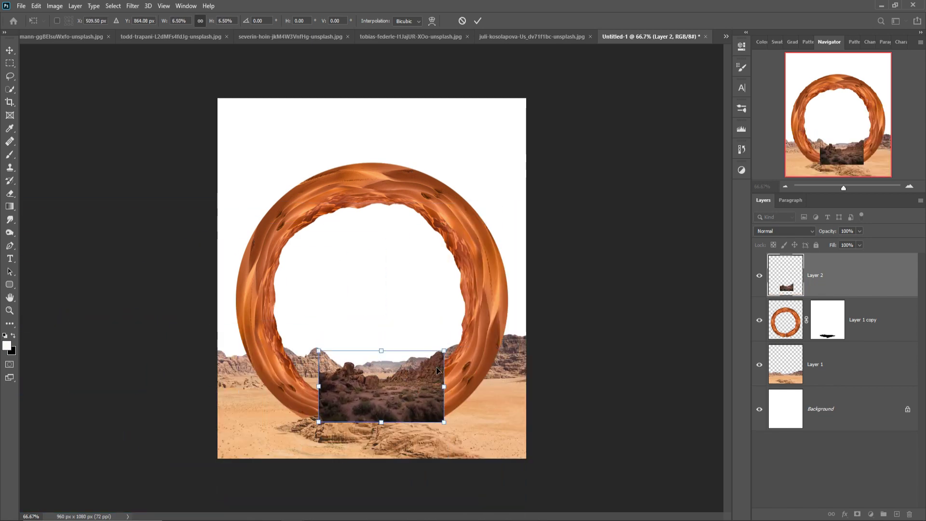
left_click_drag(446, 353, 488, 325)
left_click_drag(472, 366, 458, 365)
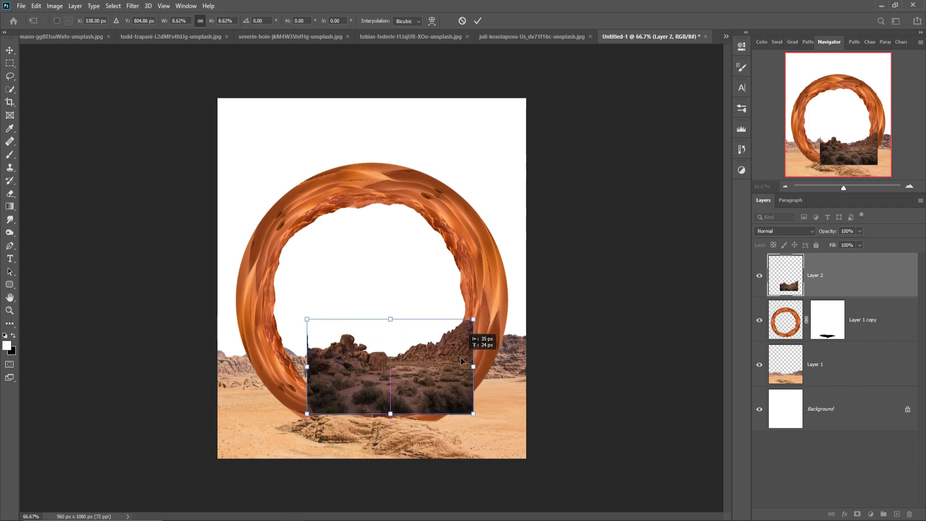
left_click_drag(389, 405, 375, 419)
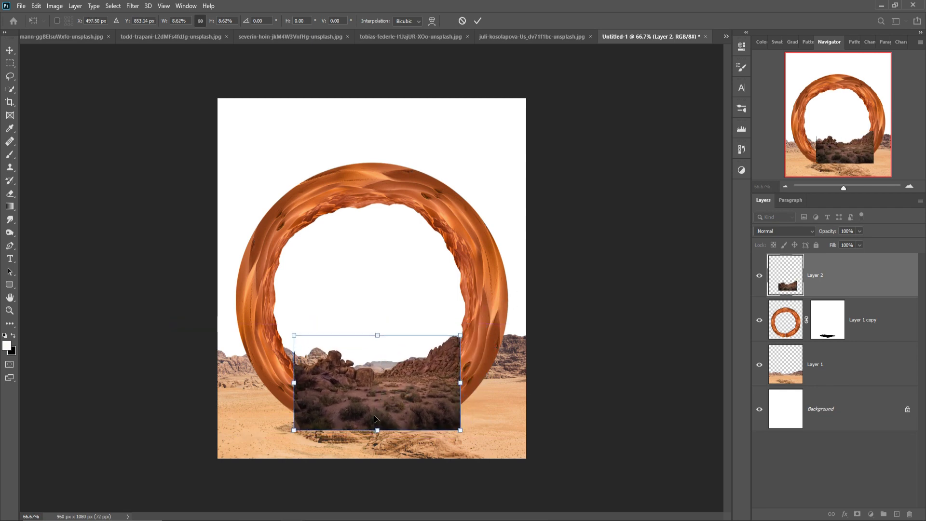
left_click(480, 22)
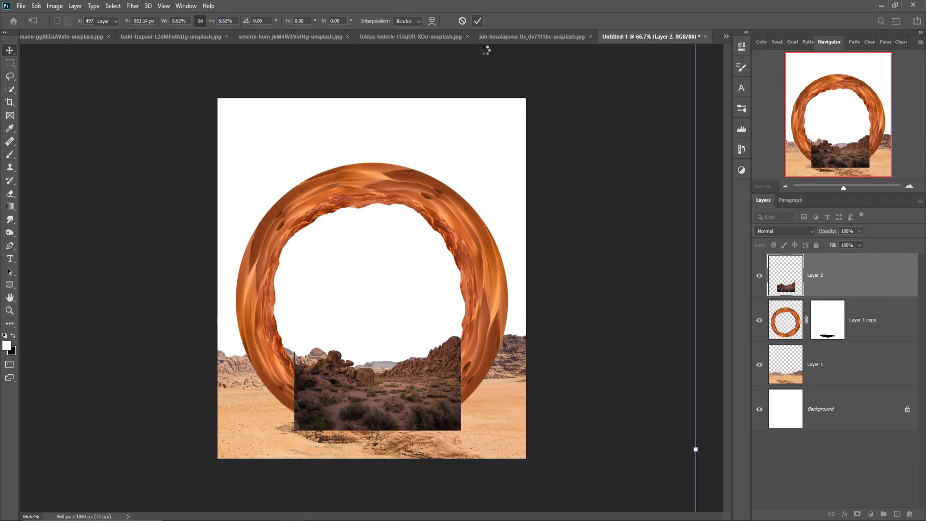
- Warp the landscape edges to follow the ring's curve
left_click(37, 6)
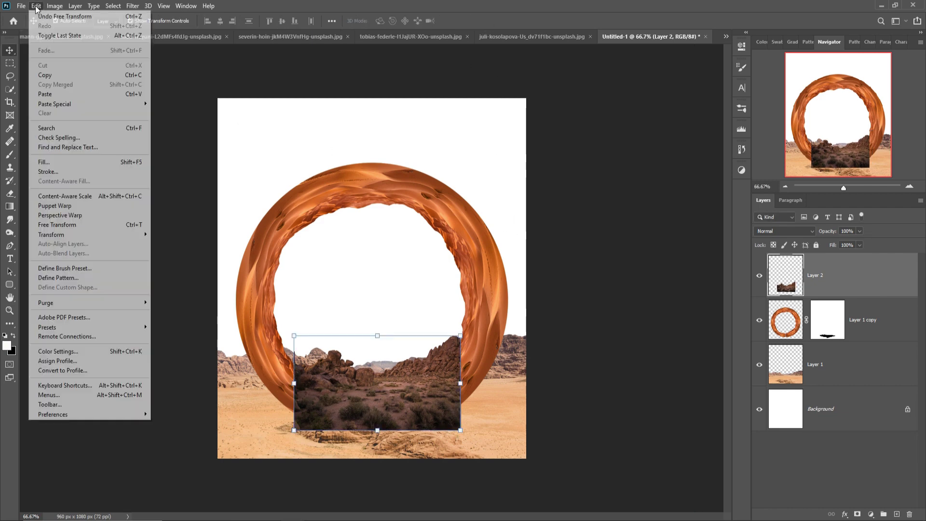
mouse_move(51, 234)
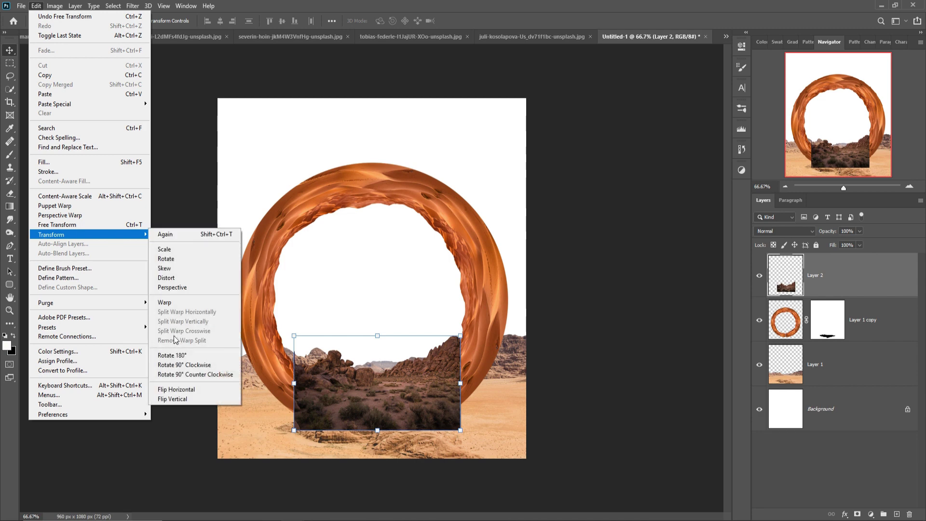
left_click(170, 304)
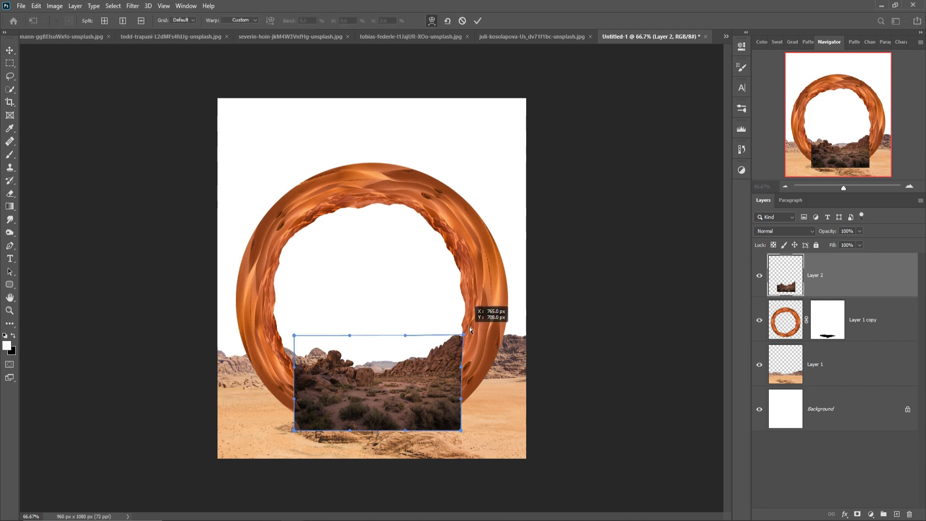
left_click_drag(464, 334, 480, 220)
left_click_drag(646, 153, 637, 153)
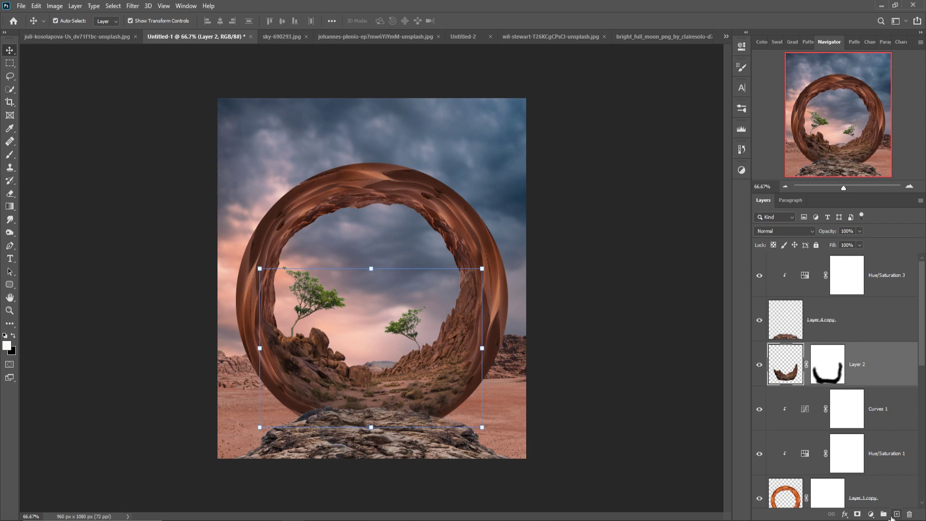
- Add a Hue/Saturation adjustment clipped to Layer 2 and lower its saturation
left_click(871, 514)
left_click(868, 427)
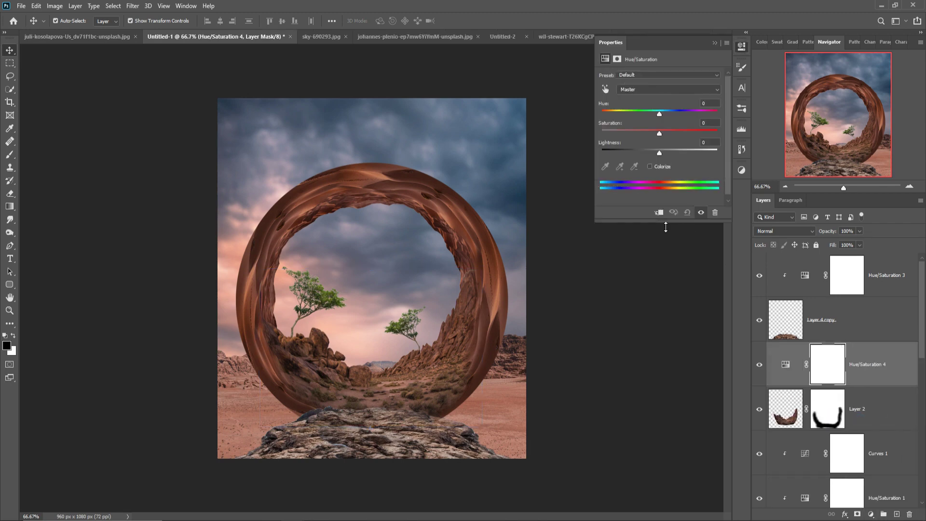
left_click(660, 212)
left_click_drag(659, 131, 645, 132)
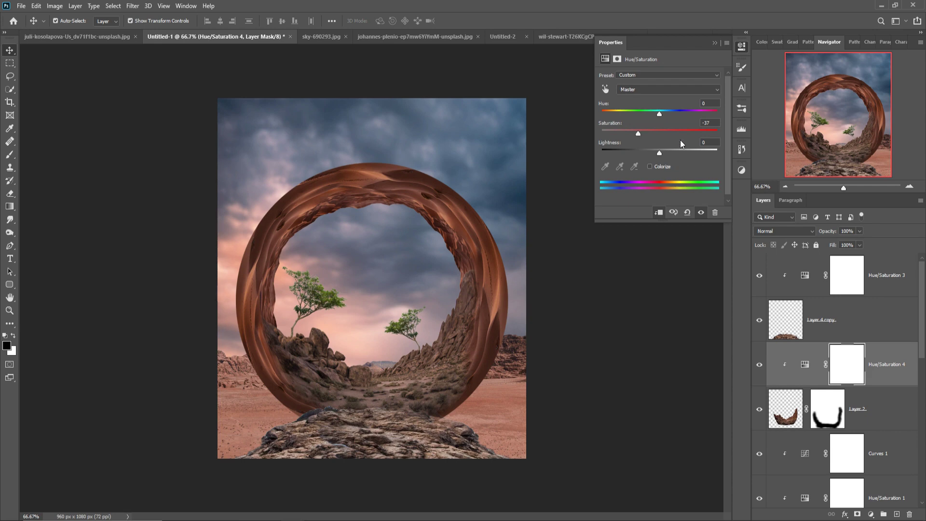
left_click(714, 44)
scroll(861, 442, "down", 3)
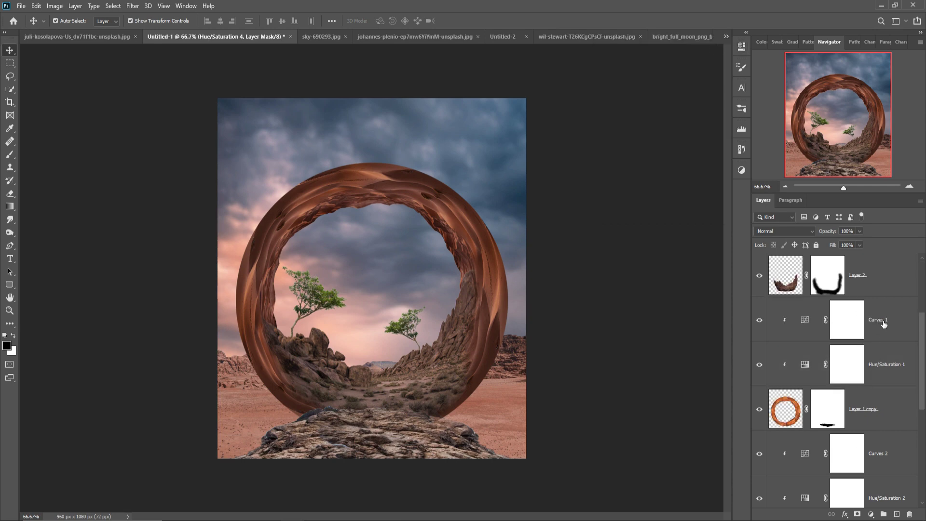
- Clip a Hue/Saturation adjustment above Curves 1 to the ring with Saturation -36
left_click(884, 324)
left_click(871, 514)
left_click(876, 419)
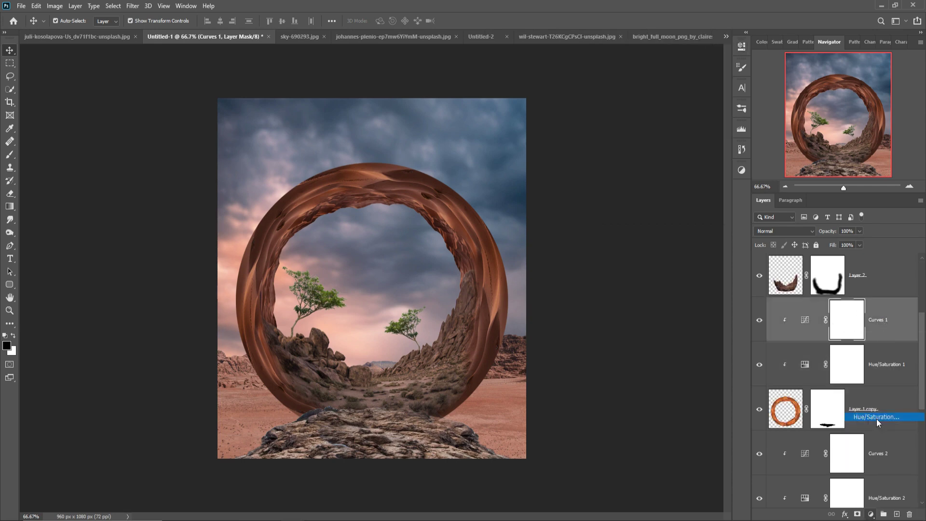
left_click(659, 213)
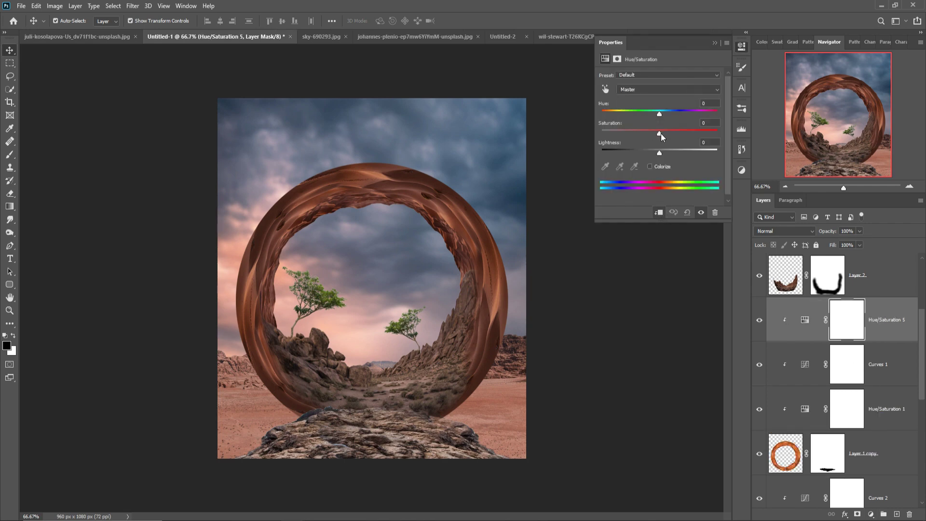
left_click_drag(660, 134, 639, 134)
left_click(715, 43)
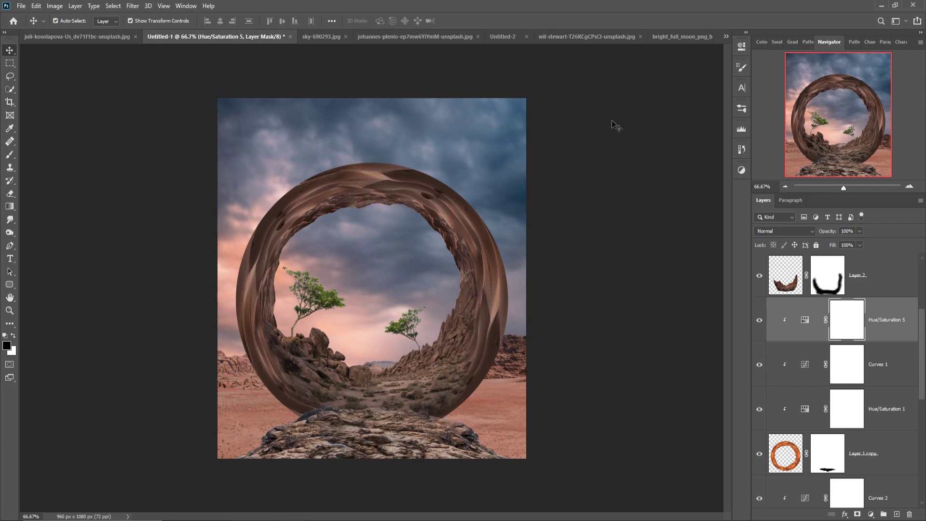
scroll(816, 442, "down", 10)
- Hide the cloudy sunset sky and copy the starry night sky photo into Untitled-1
left_click(760, 442)
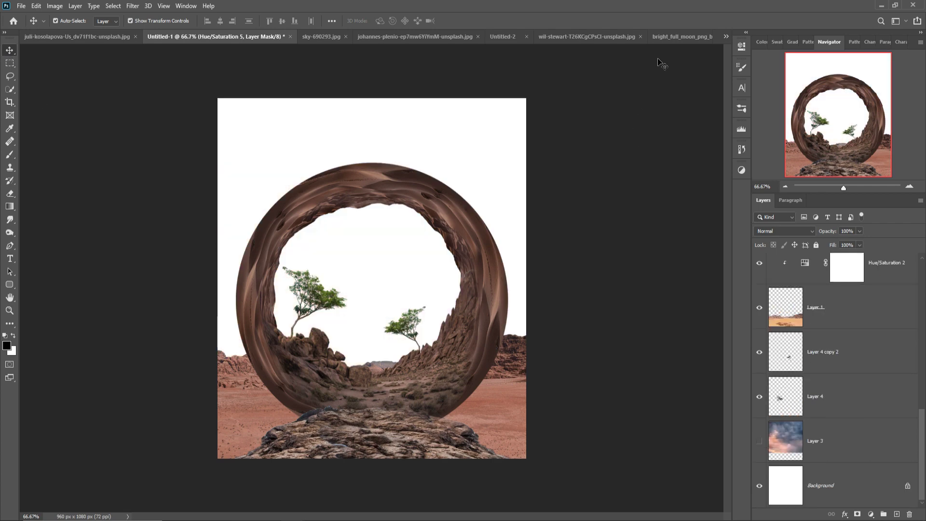
left_click(564, 38)
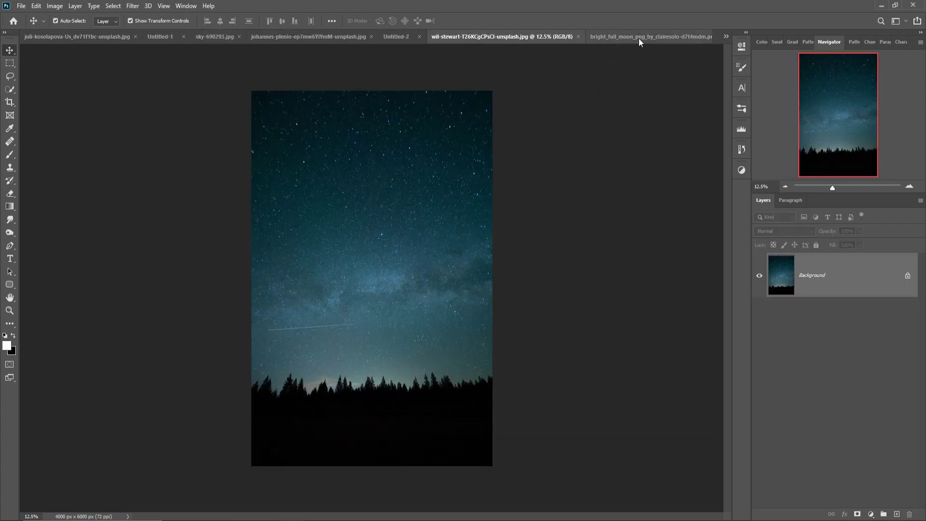
left_click_drag(488, 36, 494, 70)
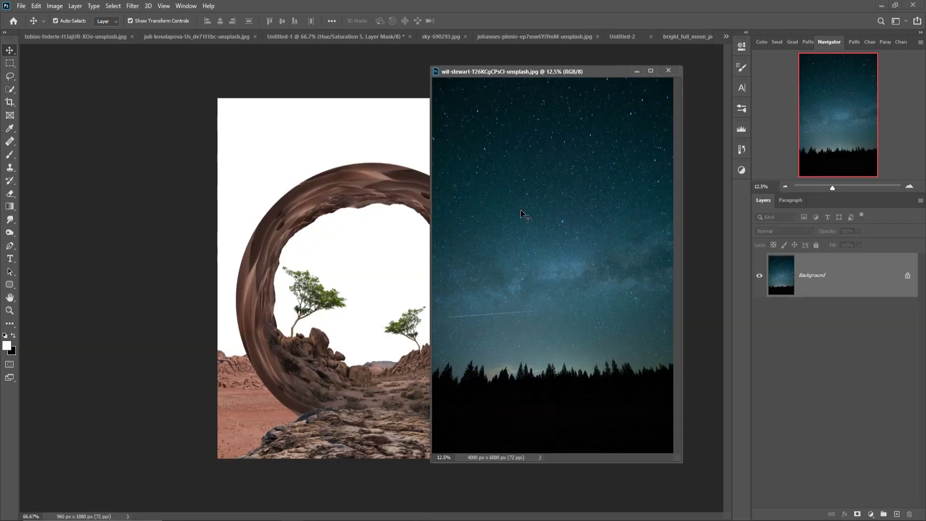
left_click_drag(441, 179, 372, 129)
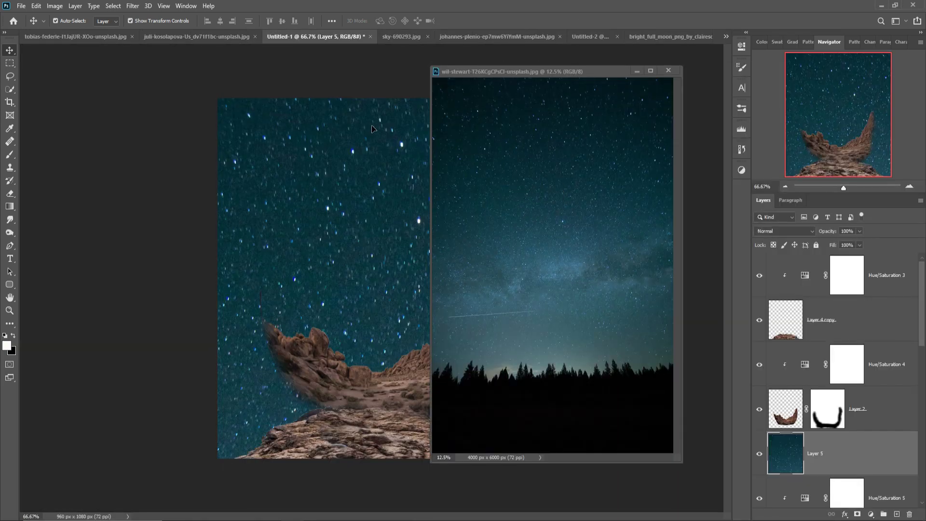
left_click(638, 72)
- Move the starry sky layer (Layer 5) above Layer 3, behind the ring, trees and desert
scroll(845, 358, "down", 3)
scroll(845, 358, "down", 2)
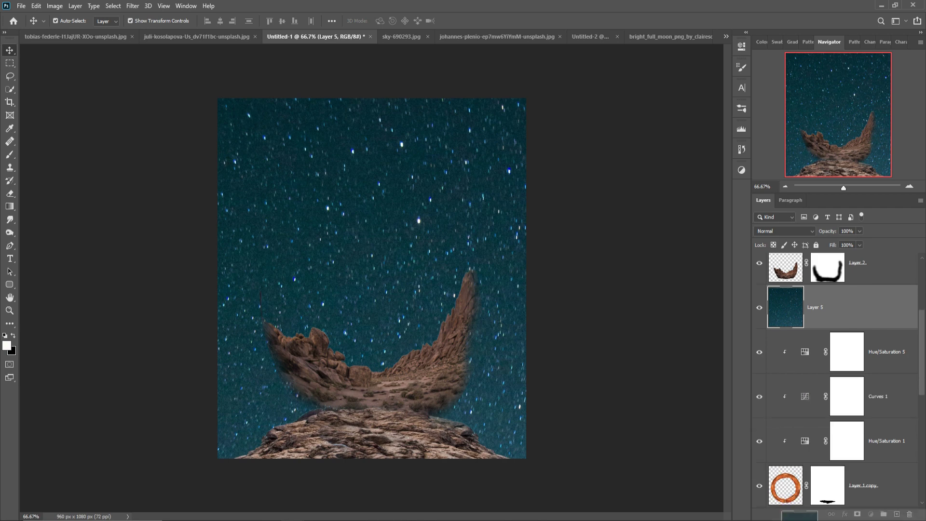
scroll(845, 358, "down", 2)
scroll(892, 439, "down", 2)
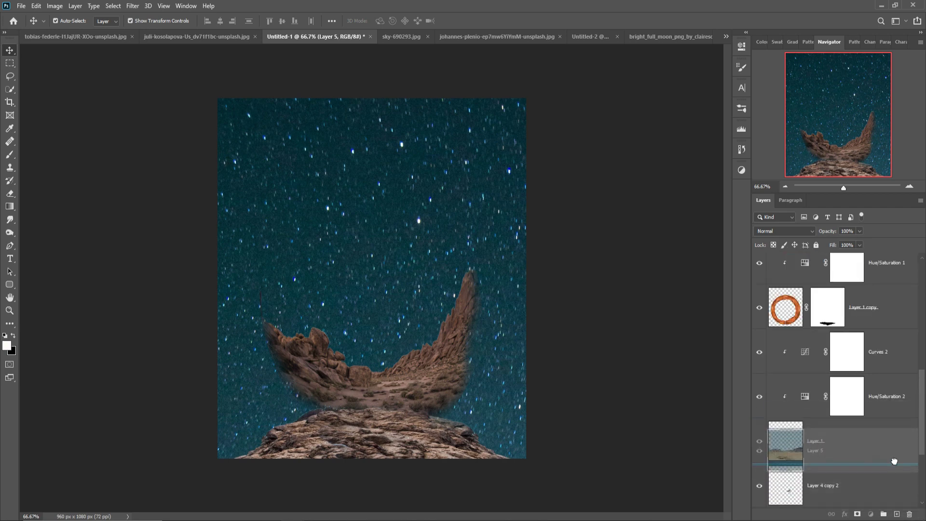
scroll(892, 439, "down", 2)
left_click_drag(849, 482, 849, 411)
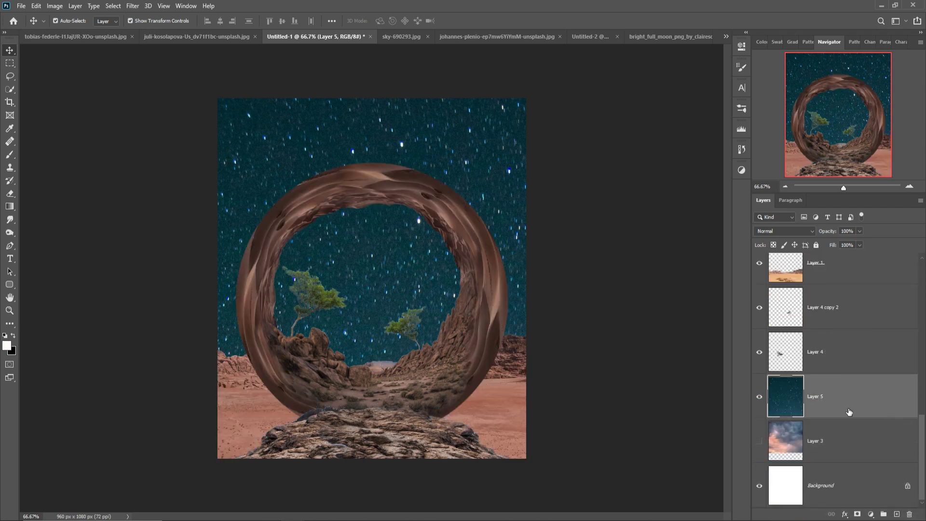
key("ctrl+minus")
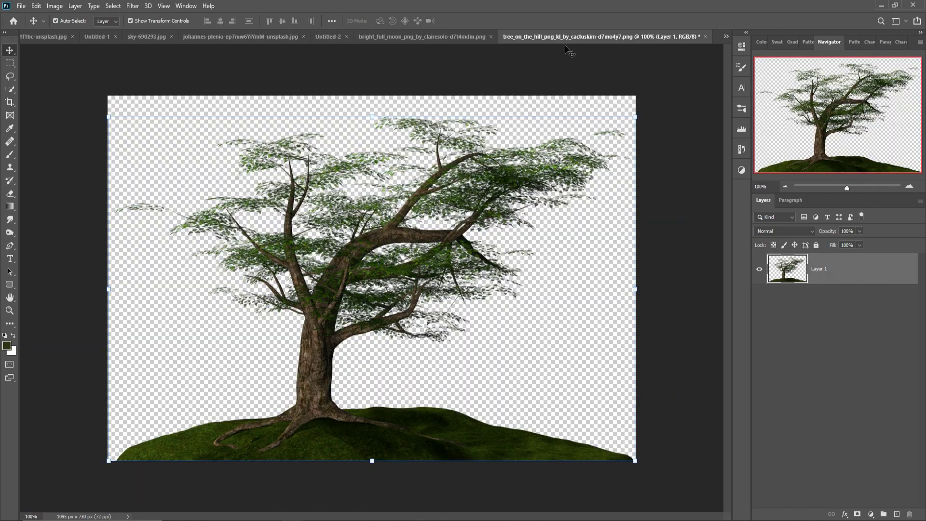
- Copy the tree-on-hill image into Untitled-1 and close its window
left_click_drag(573, 36, 577, 81)
left_click_drag(728, 284, 331, 299)
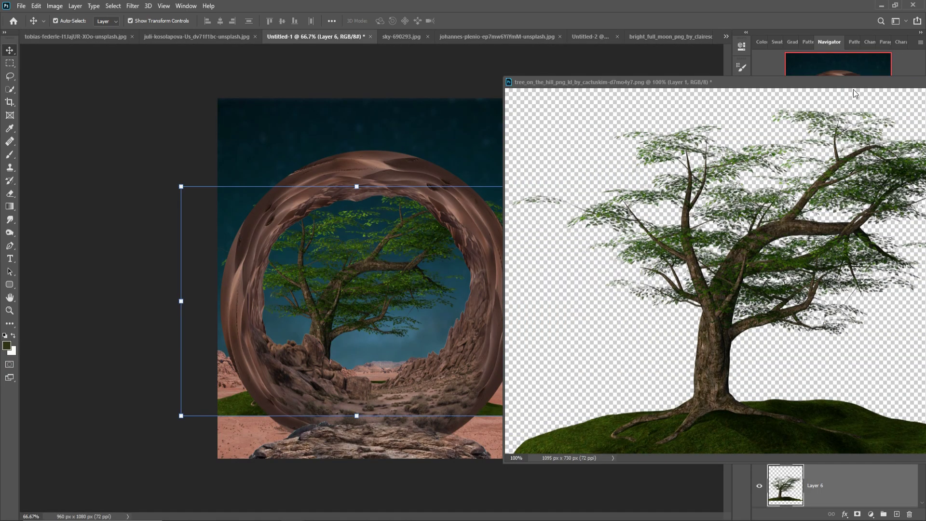
left_click_drag(864, 82, 386, 337)
left_click(537, 339)
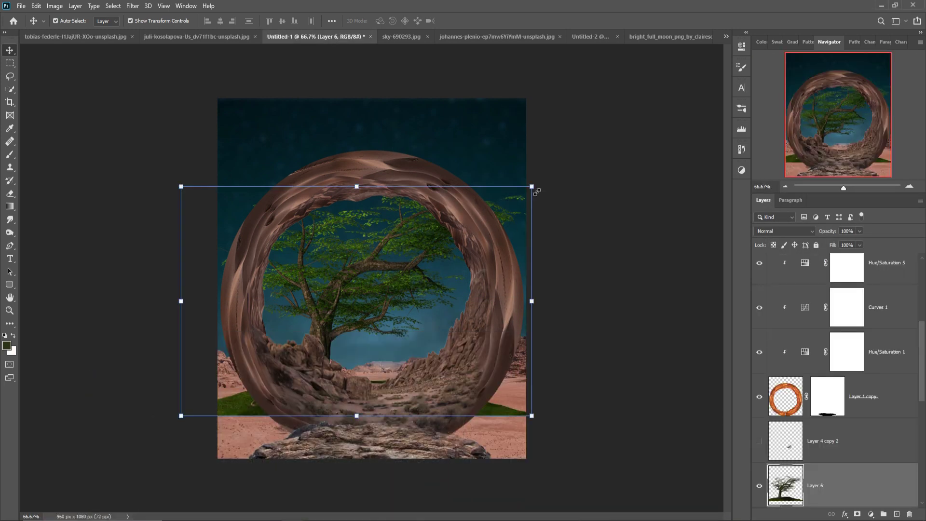
- Shrink the tree onto the lower-left rocks and add a layer mask for painting
mouse_move(537, 192)
left_mouse_down()
mouse_move(272, 367)
mouse_move(291, 344)
left_mouse_up()
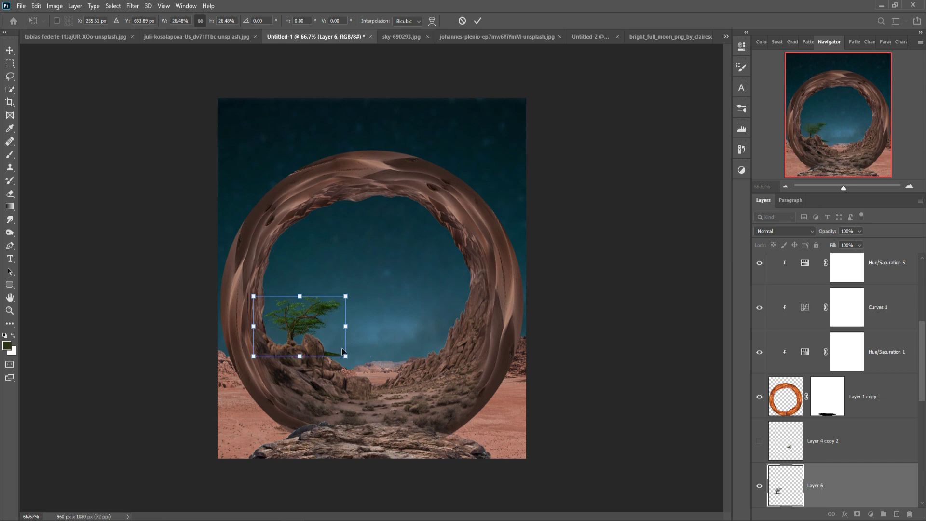
left_click(477, 22)
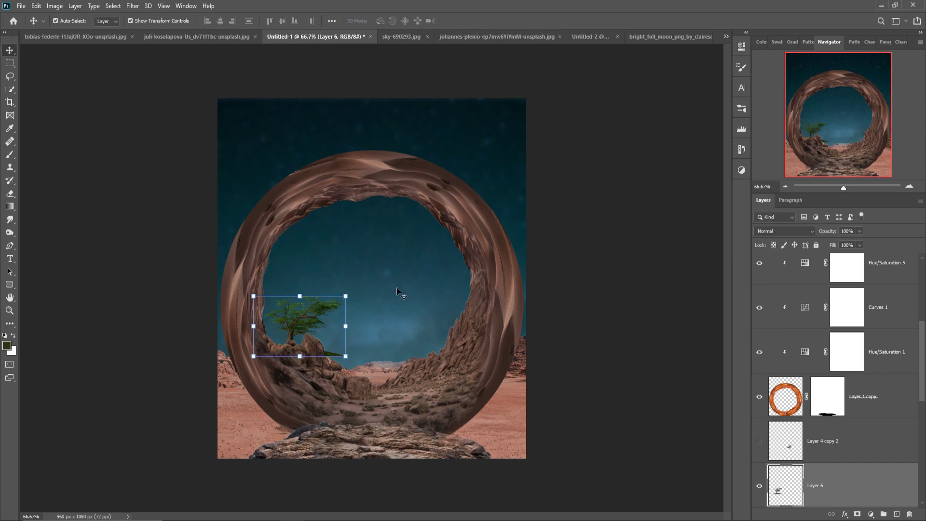
left_click(858, 514)
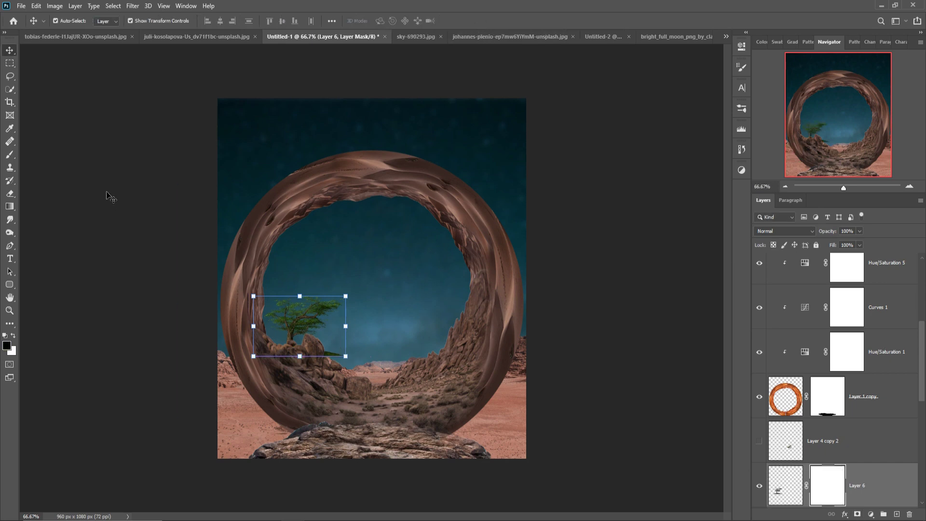
left_click(4, 157)
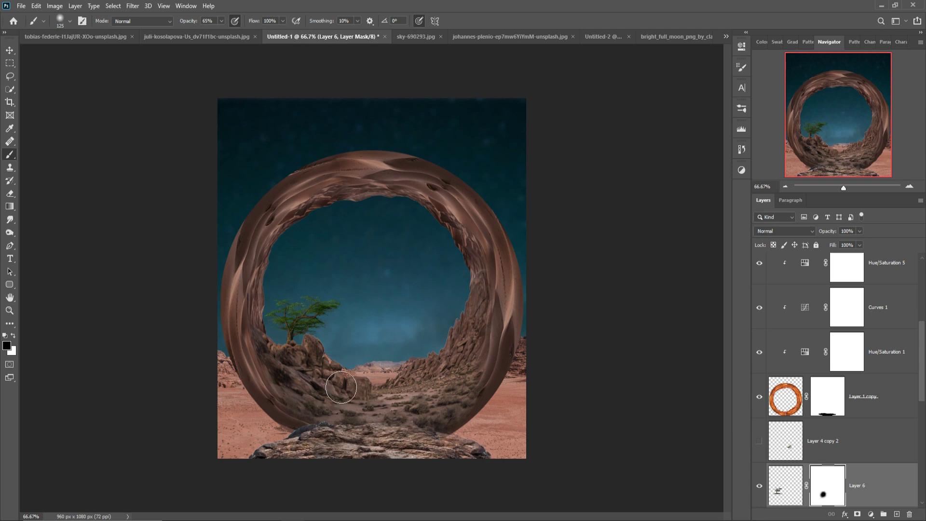
- Duplicate the tree layer (Layer 6)
left_click(9, 50)
right_click(900, 479)
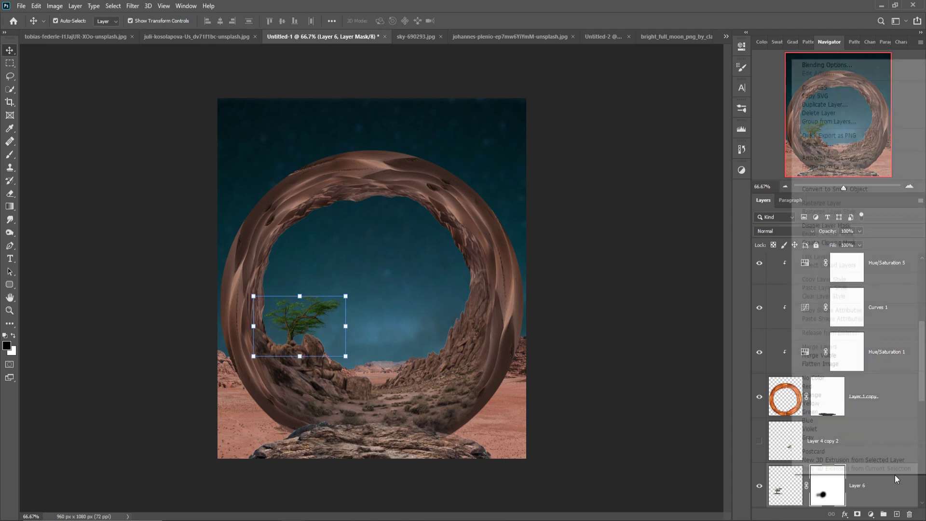
left_click(839, 134)
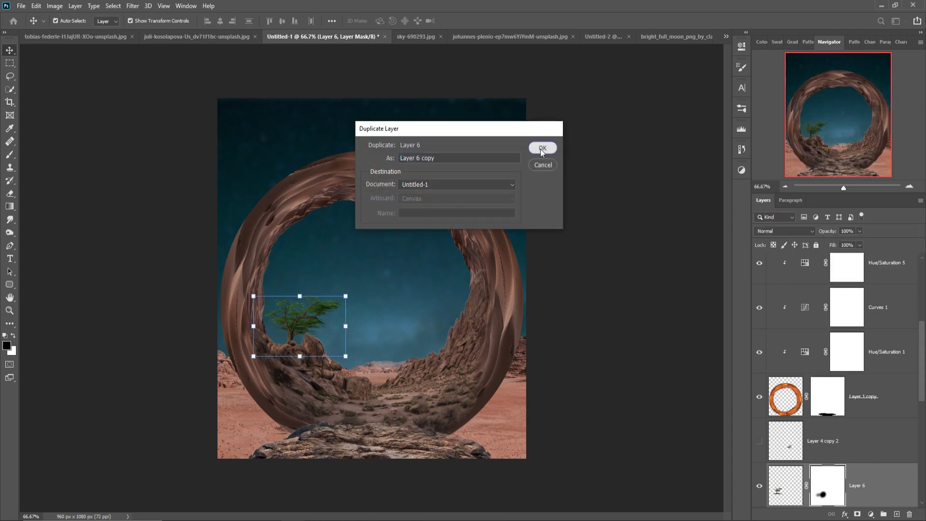
left_click(542, 149)
- Scale the tree copy to 84%, flip it horizontally and place it on the ring's right rocks
left_click_drag(350, 301, 332, 305)
left_click_drag(289, 336, 432, 341)
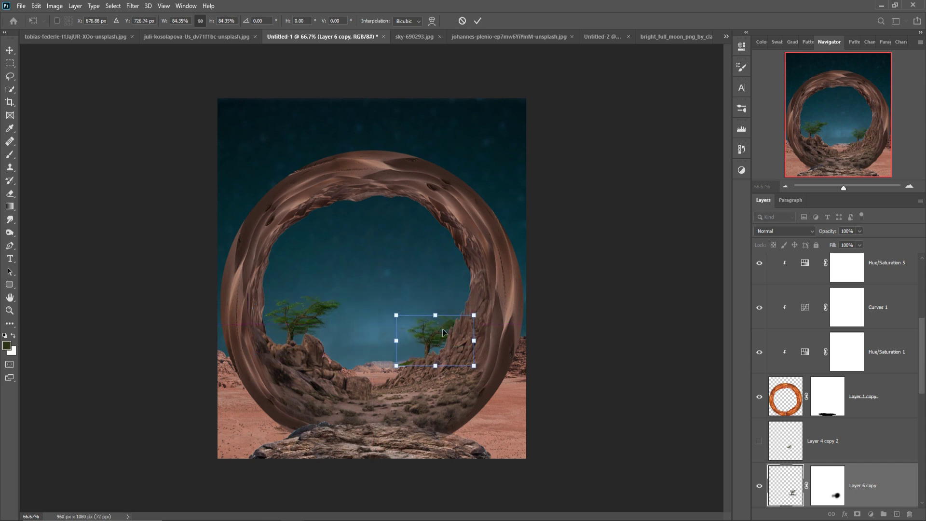
left_click(36, 5)
mouse_move(50, 235)
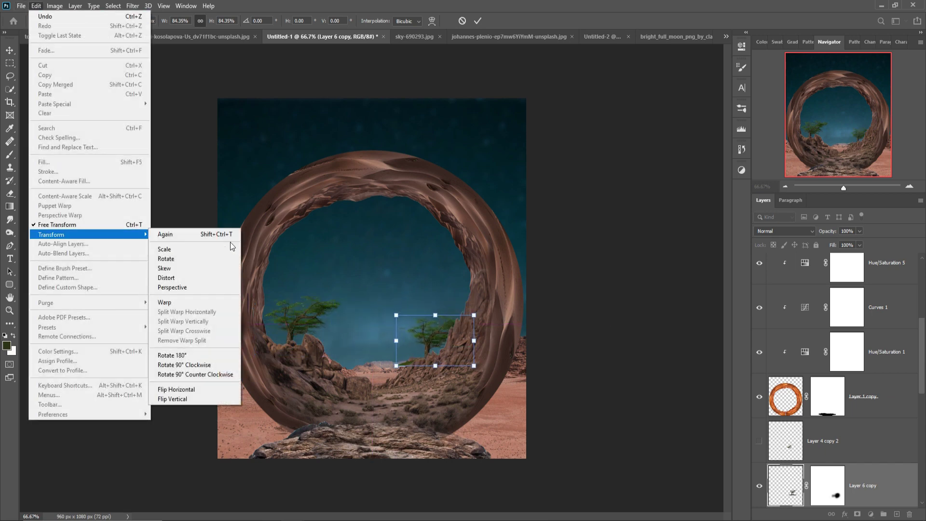
left_click(219, 388)
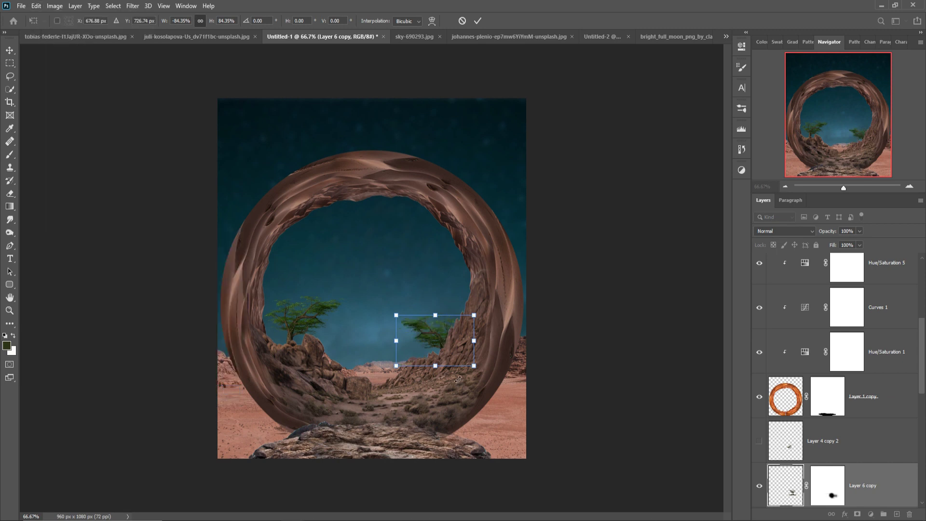
left_click_drag(435, 340, 419, 339)
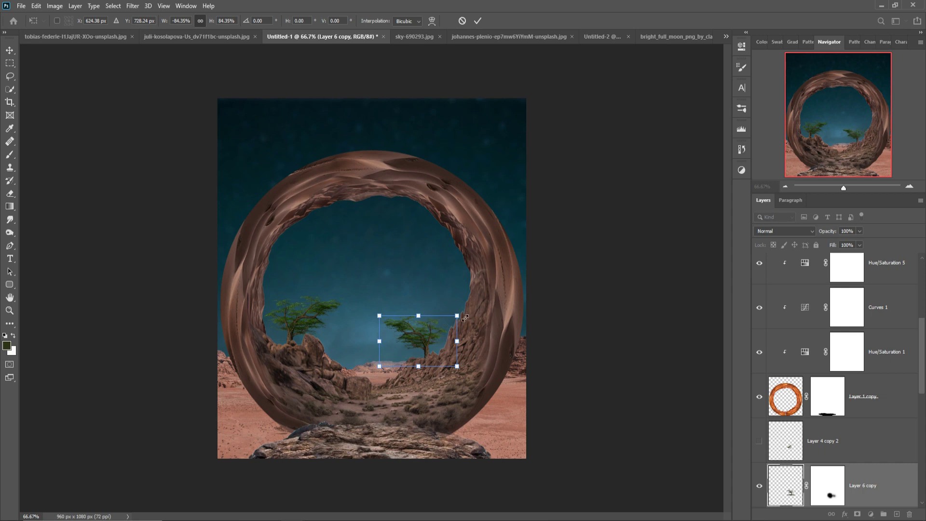
left_click(479, 20)
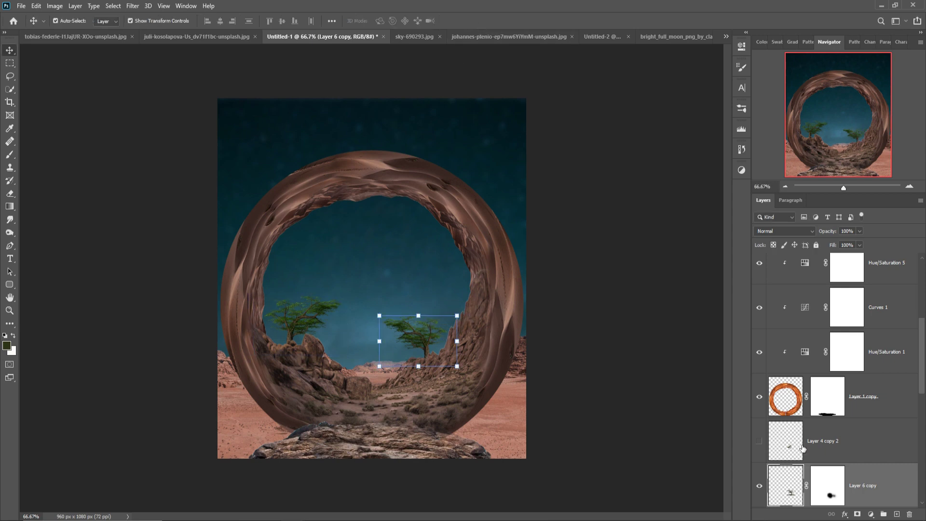
- Brush the tree copy's mask to blend its base into the rocks
left_click(834, 502)
left_click(9, 155)
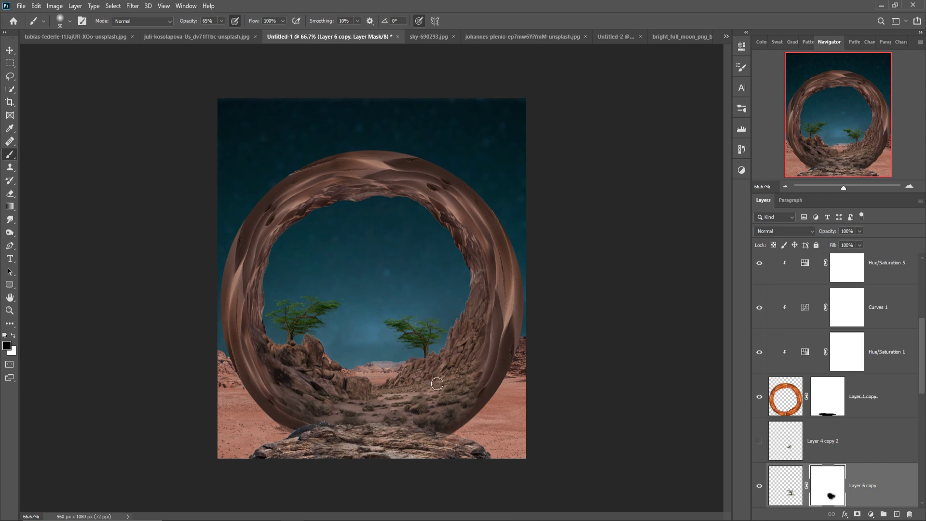
left_click(11, 52)
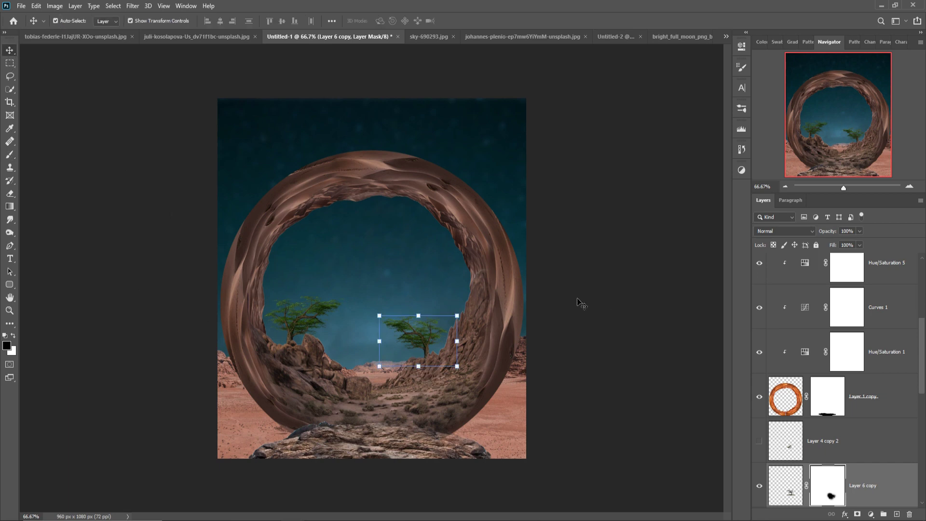
- Scroll down through the layer stack of the composite
scroll(915, 473, "down", 5)
scroll(878, 444, "down", 5)
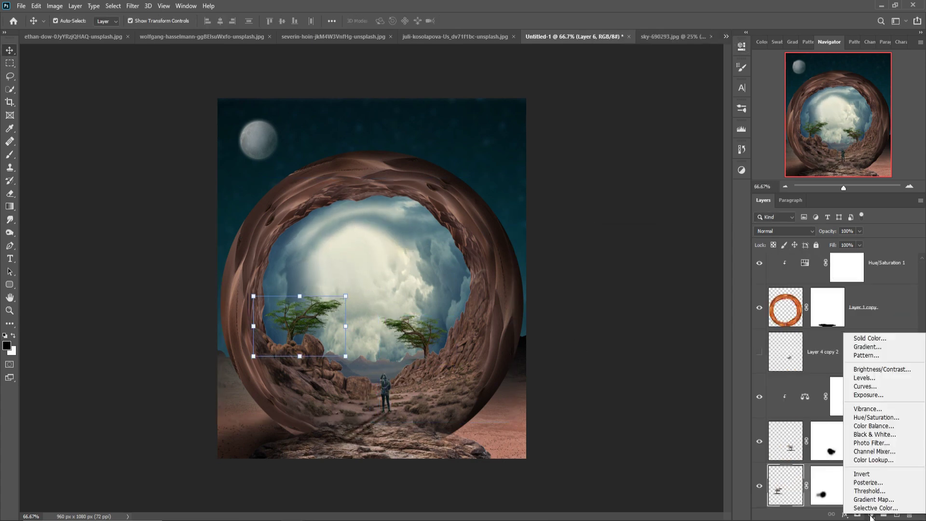
- Close the Exposure adjustment's settings panel
left_click(715, 43)
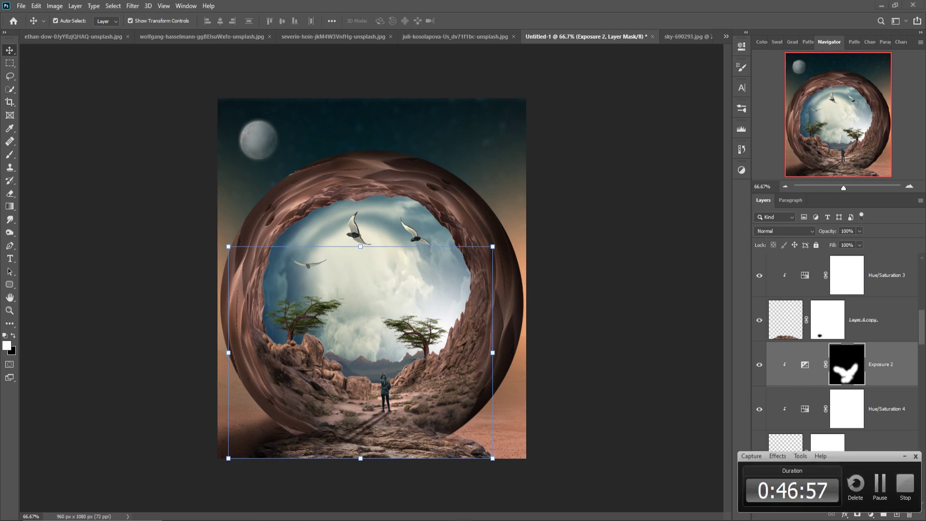
- Select Layer 11 with the Brush and undo a stray peach stroke
left_click(282, 198)
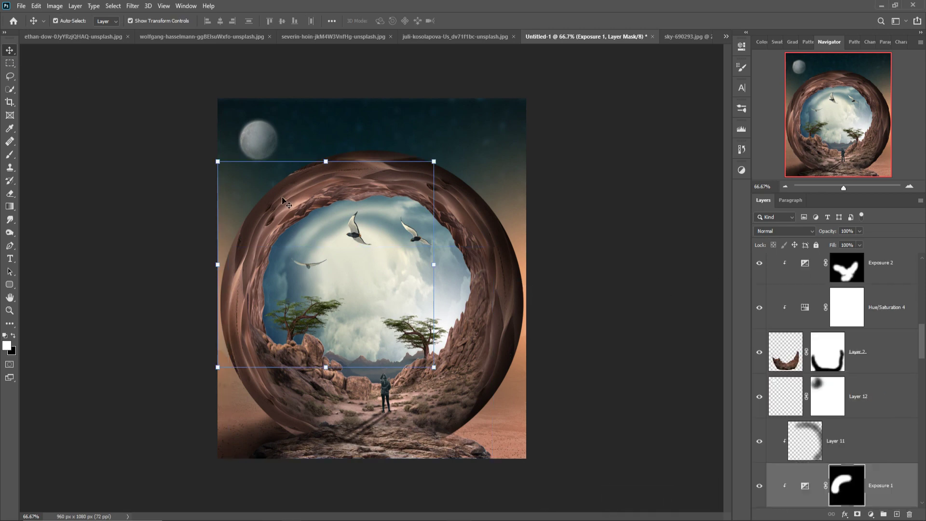
left_click(810, 450)
key("b")
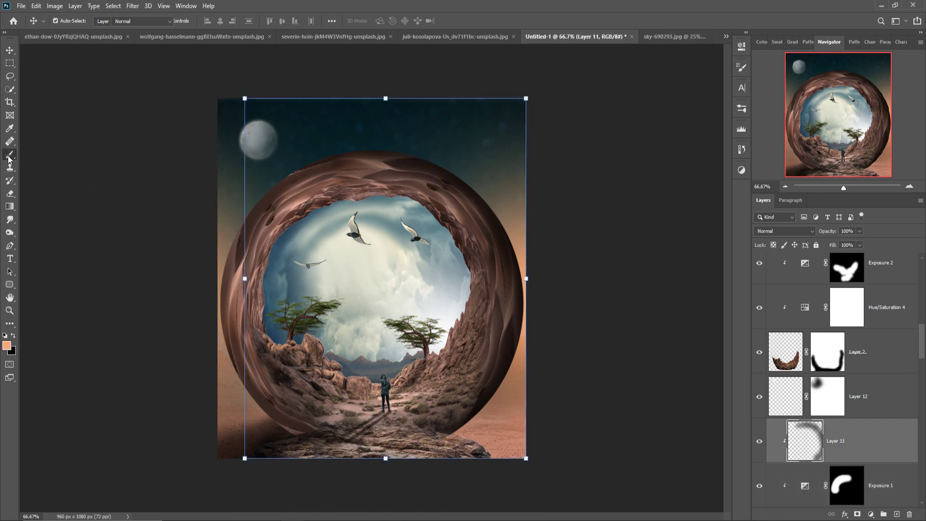
left_click_drag(304, 191, 257, 217)
key("ctrl+z")
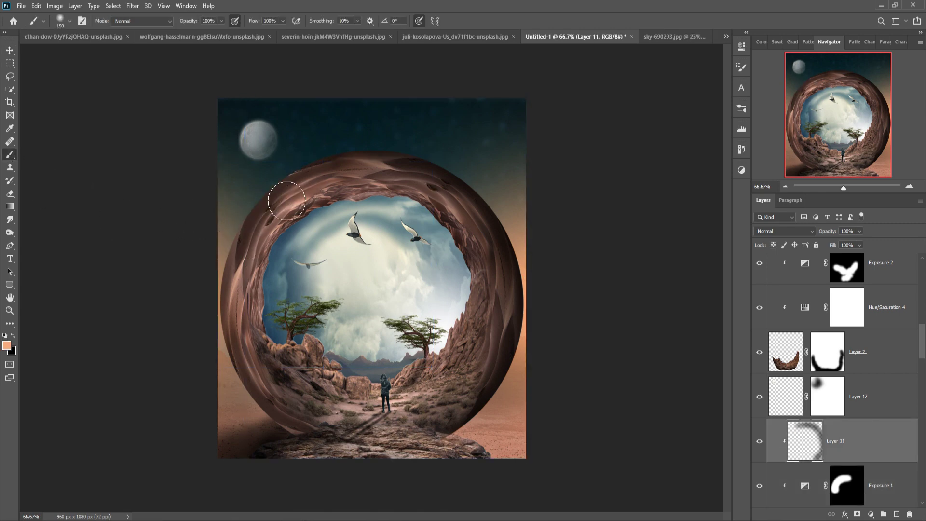
- Paint faint black shading at 11% opacity along the ring's lower-left base and left edge
left_click(14, 338)
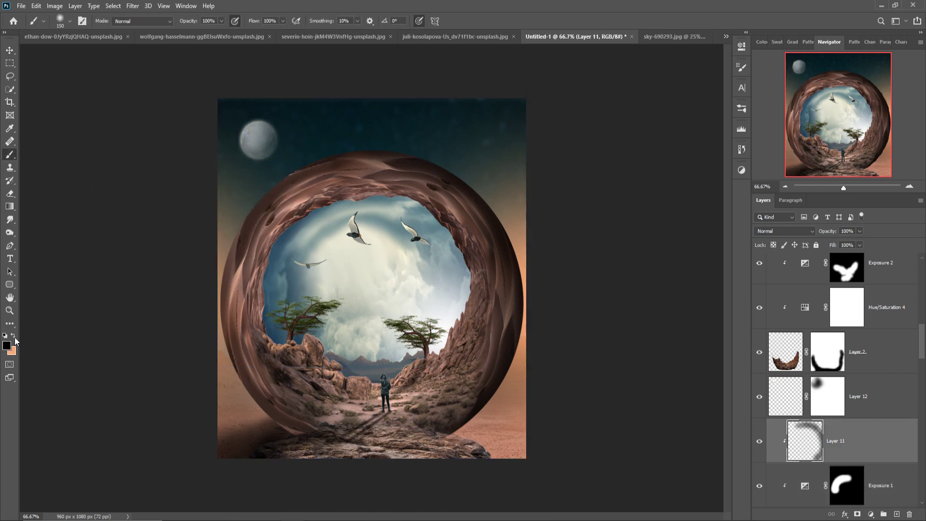
left_click(222, 21)
left_click_drag(183, 38, 183, 38)
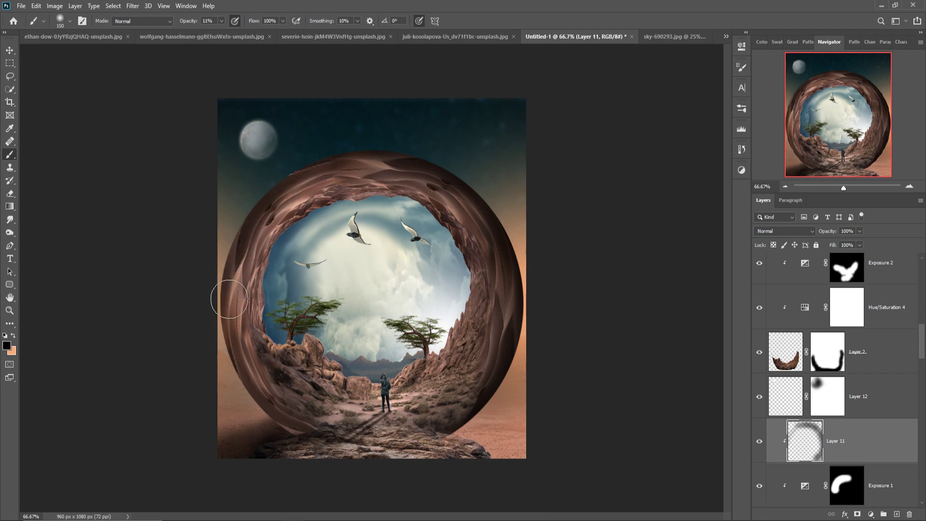
left_click_drag(244, 445, 257, 419)
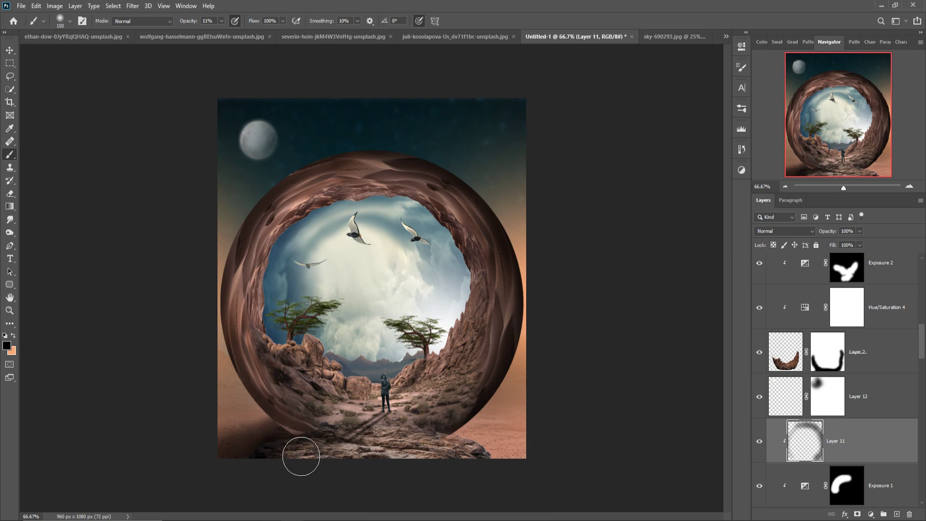
mouse_move(318, 469)
left_mouse_down()
mouse_move(238, 253)
mouse_move(365, 149)
mouse_move(215, 197)
left_mouse_up()
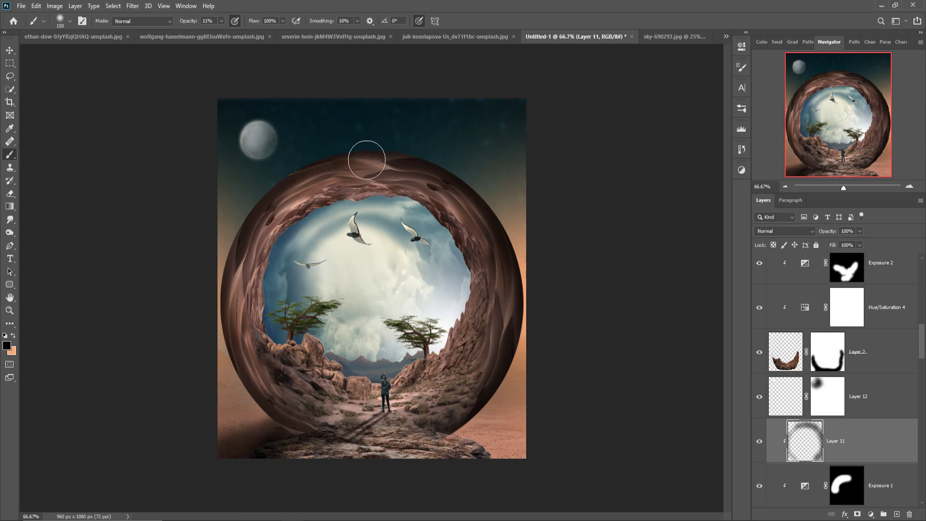
- Zoom in on the hooded figure and add a layer mask to its layer
key("v")
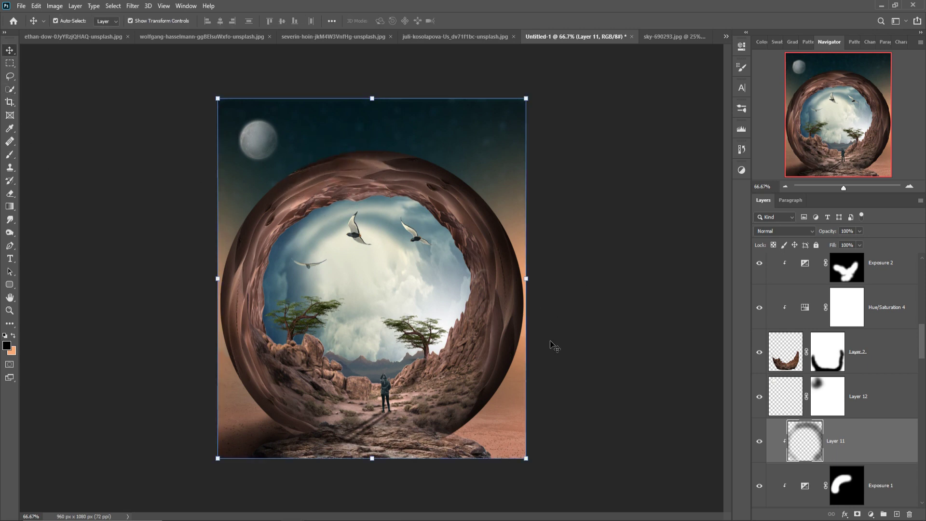
key("ctrl+plus")
key("ctrl+plus")
key("ctrl+plus")
key("ctrl+plus")
left_click_drag(534, 404, 468, 188)
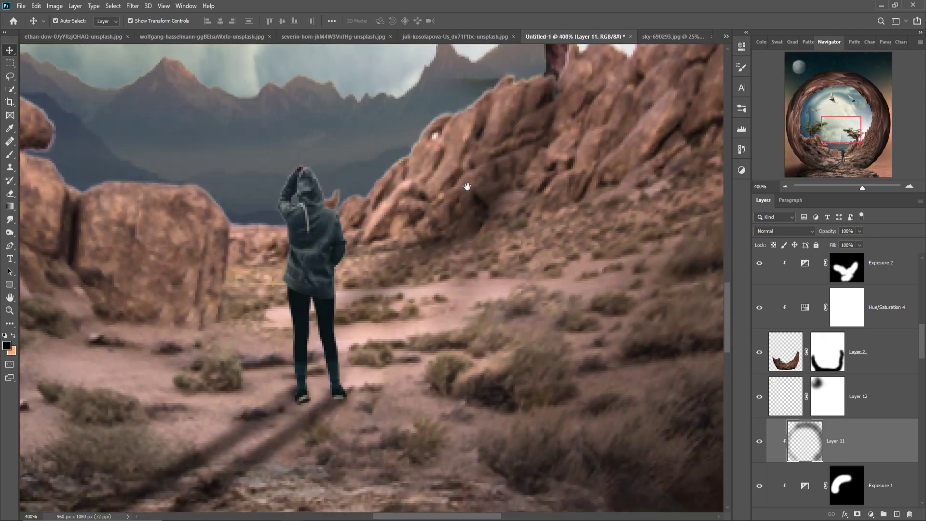
left_click(291, 185)
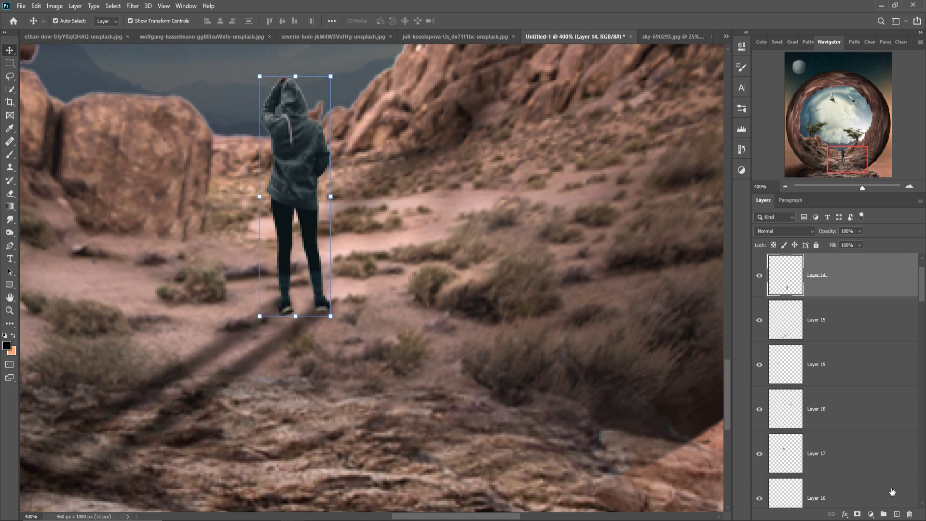
left_click(858, 515)
- With a fine black brush on Layer 15, deepen the shadow trailing from the figure's feet
key("b")
key("d")
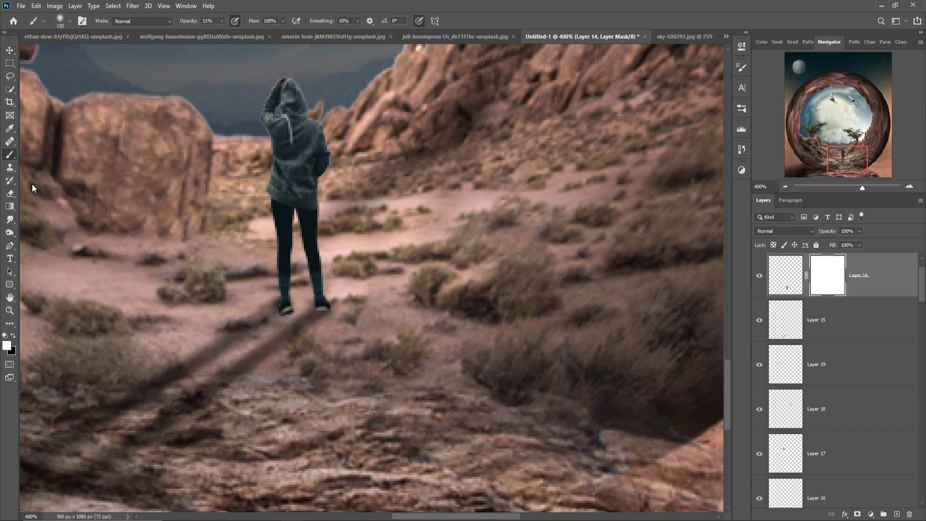
key("bracketleft")
key("bracketleft")
key("bracketleft")
key("x")
left_click(795, 327)
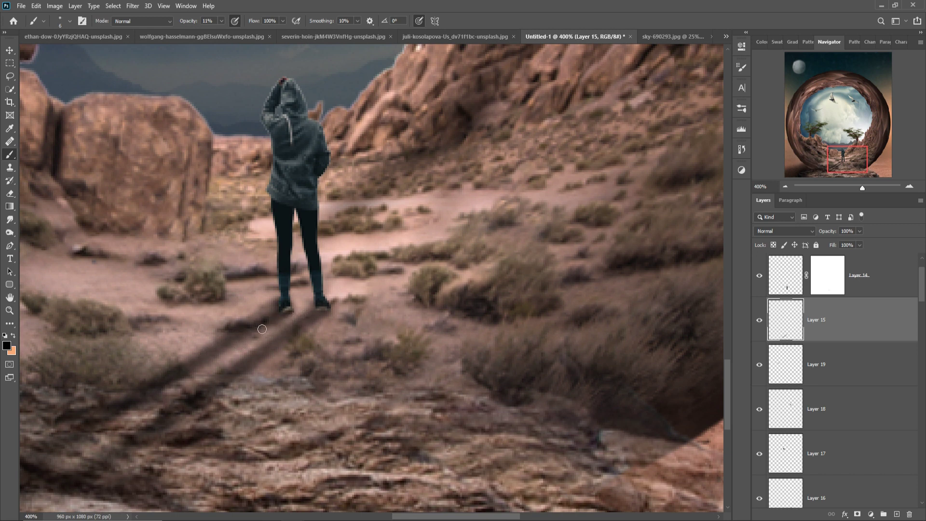
left_click_drag(290, 318, 252, 346)
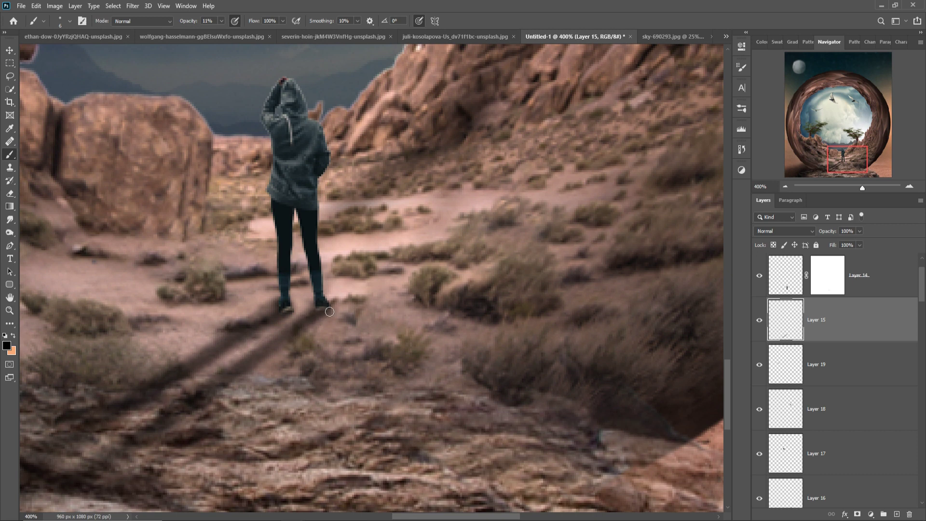
left_click_drag(329, 312, 313, 345)
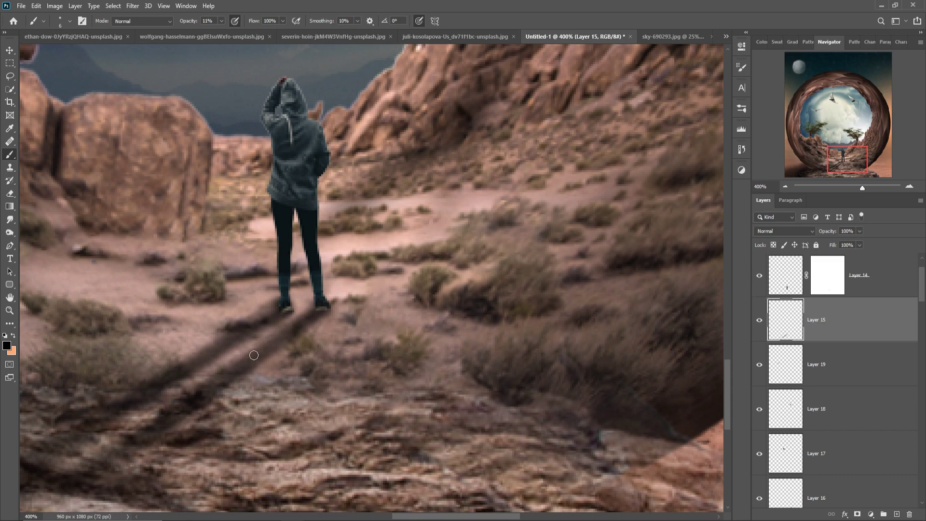
key("ctrl+minus")
key("ctrl+minus")
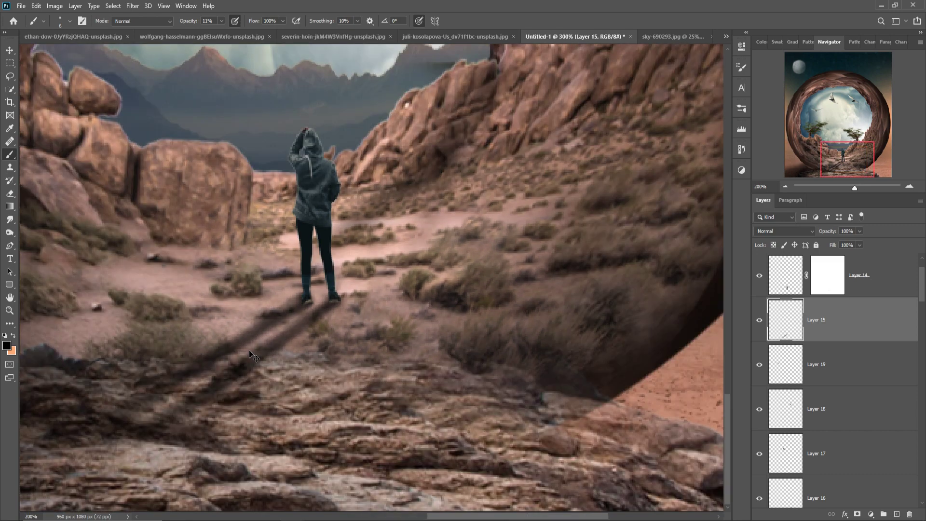
key("ctrl+minus")
key("ctrl+minus")
key("ctrl+minus")
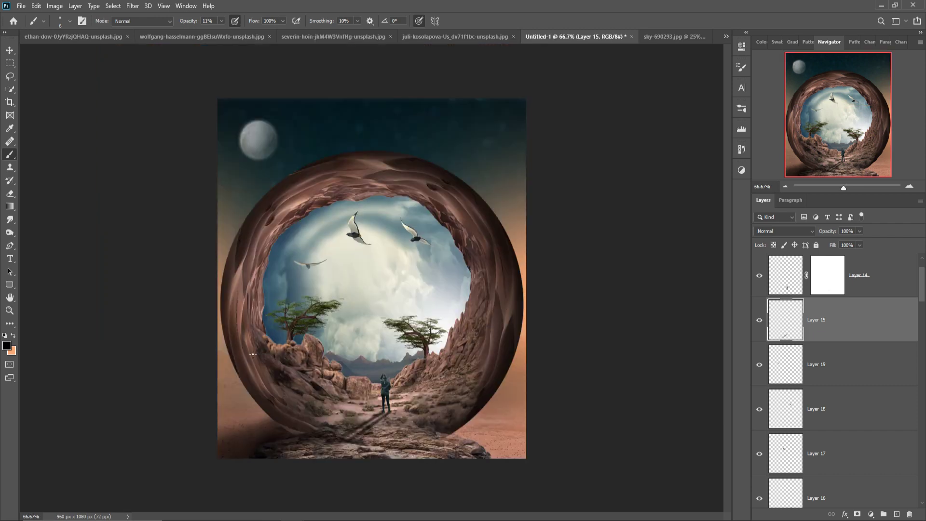
- Select the Layer 11 copy cloudy sky layer
scroll(838, 428, "up", 1)
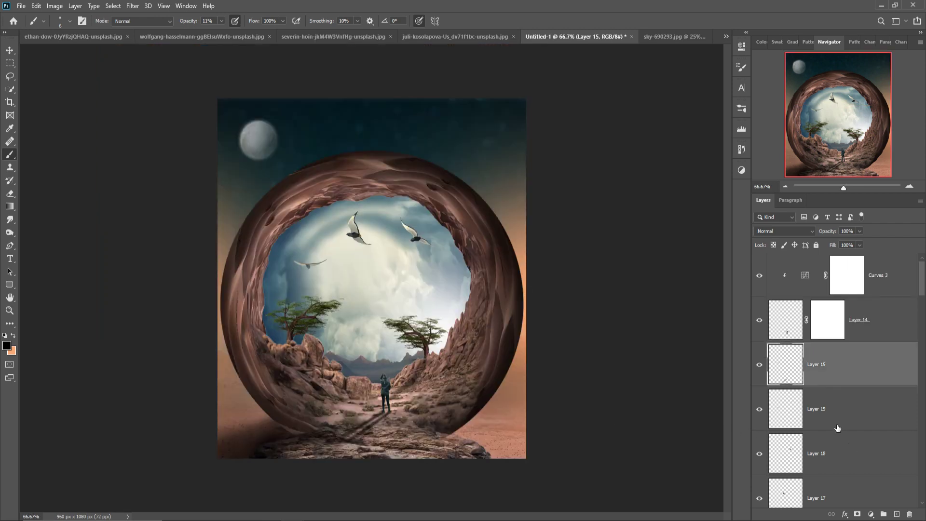
left_click(880, 327)
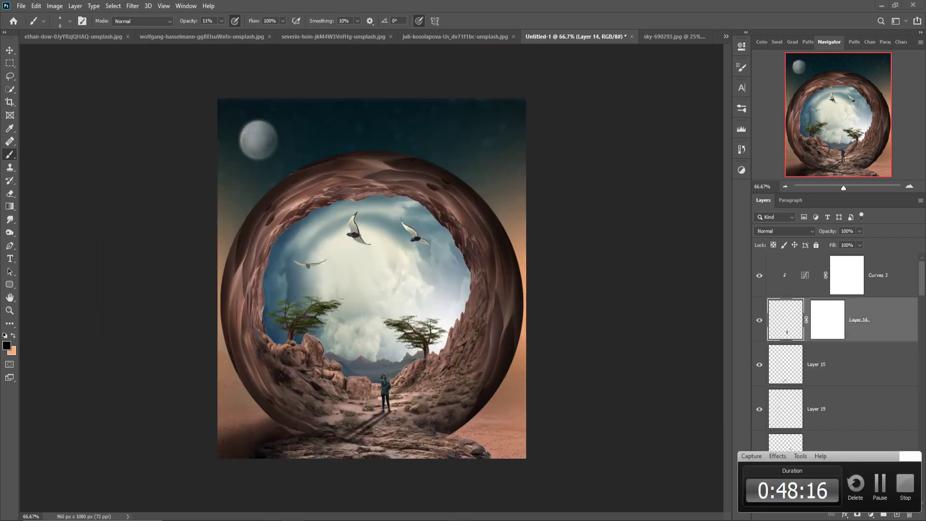
scroll(854, 418, "down", 5)
scroll(853, 417, "down", 3)
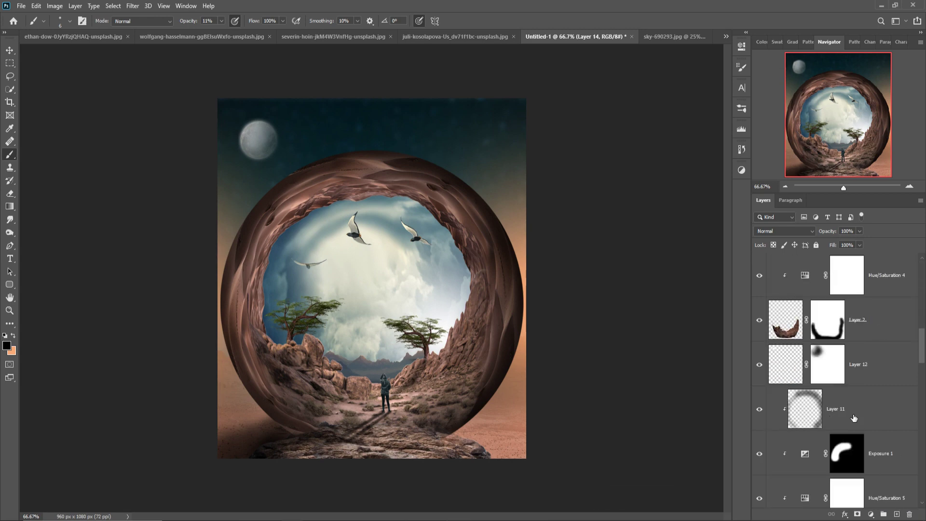
scroll(855, 419, "down", 3)
scroll(855, 420, "down", 3)
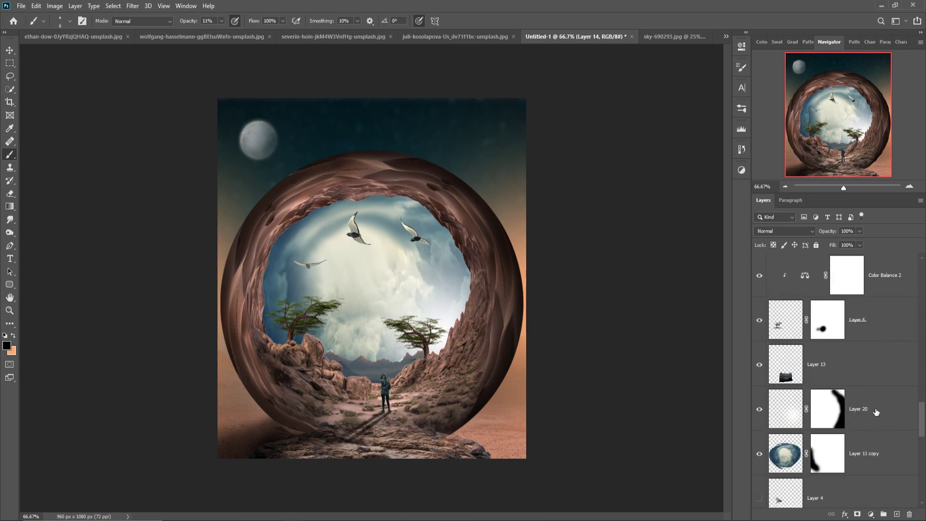
left_click(863, 455)
- Add a Curves adjustment clipped to the sky, pulling the midtones down to darken it
left_click(873, 515)
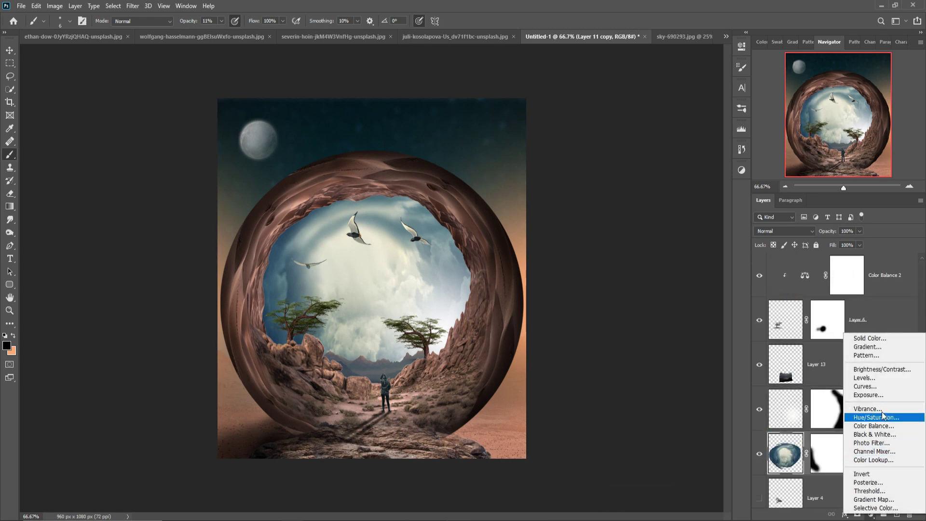
left_click(878, 389)
left_click(659, 213)
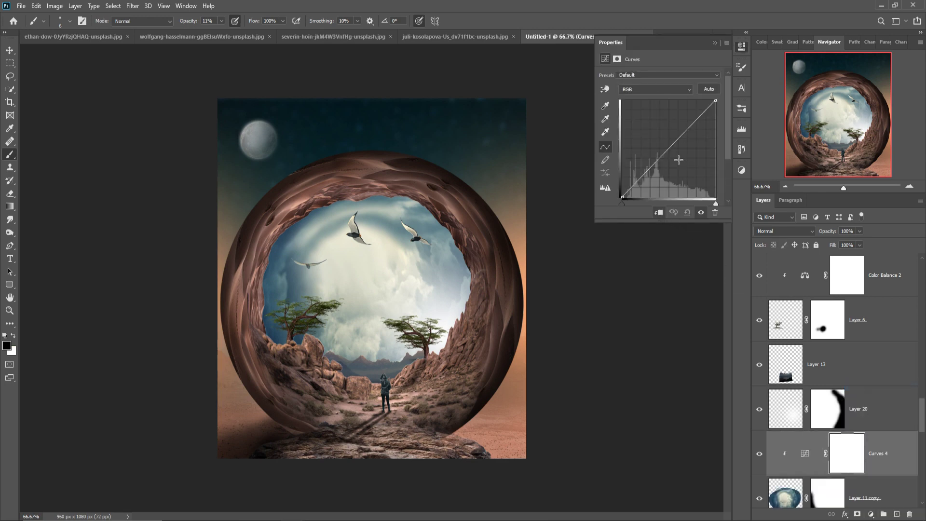
left_click_drag(671, 148, 685, 159)
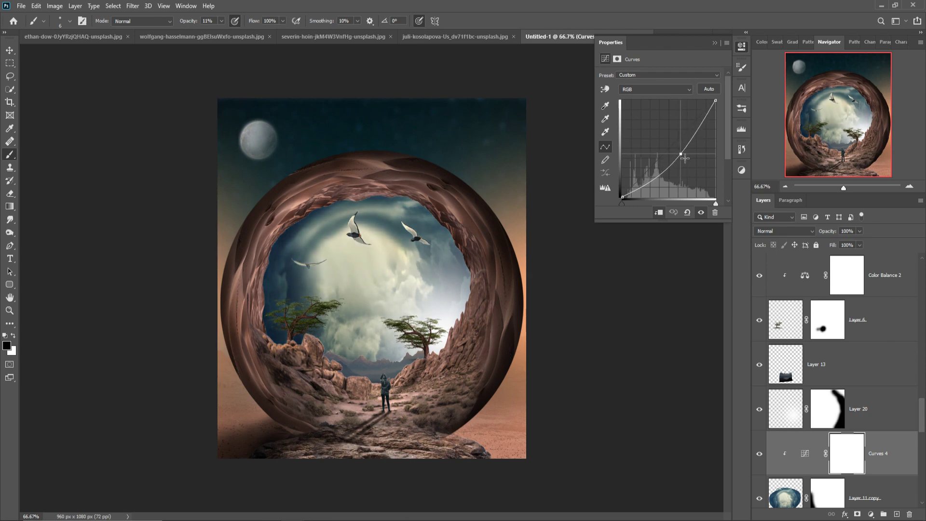
left_click_drag(684, 158, 684, 158)
left_click_drag(683, 159, 677, 159)
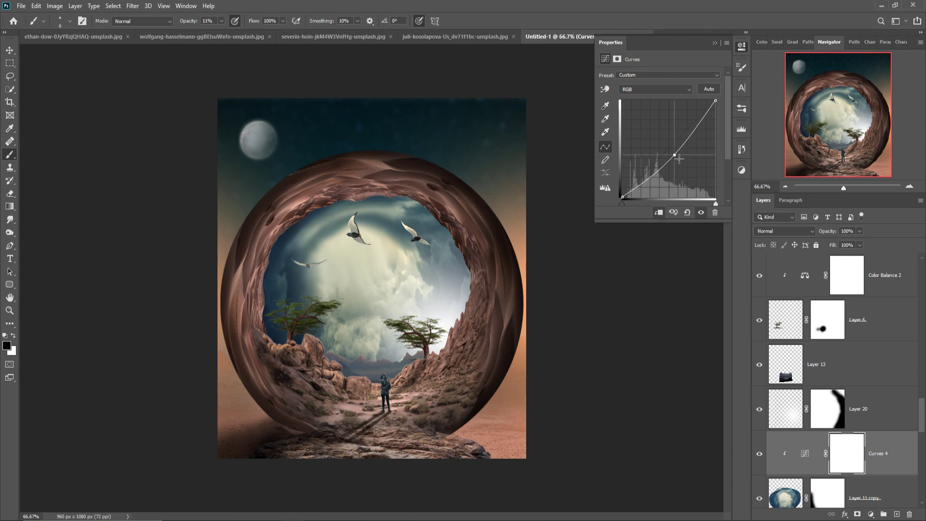
left_click(714, 43)
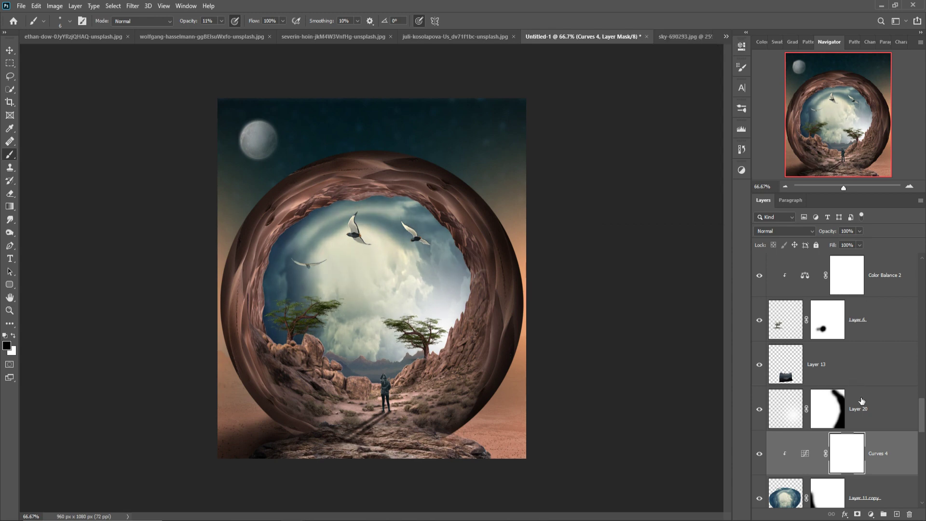
- Create a new empty layer and set the foreground colour to dark teal 025453
left_click(898, 514)
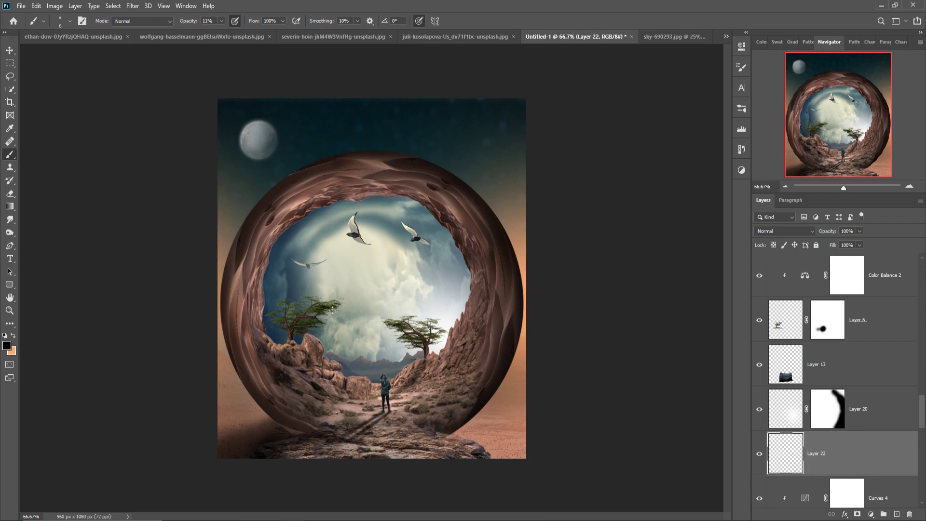
left_click(8, 346)
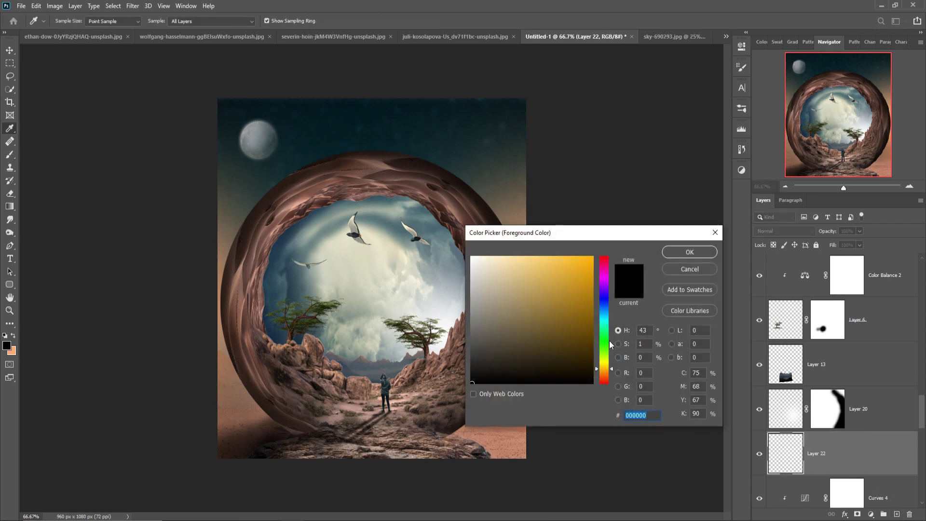
left_click_drag(534, 358, 532, 342)
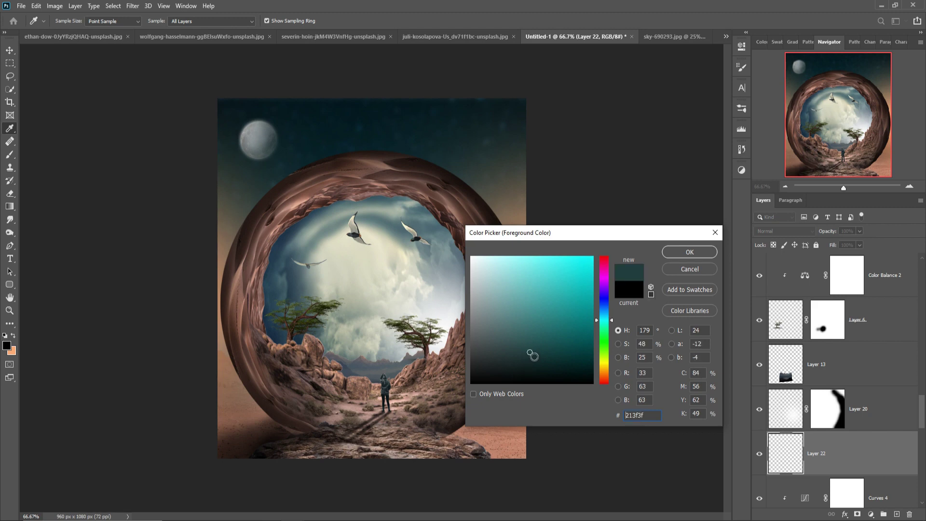
left_click_drag(594, 349, 595, 345)
left_click(689, 252)
- Paint soft teal with a size-400 brush over the sky centre and foreground ground
key("b")
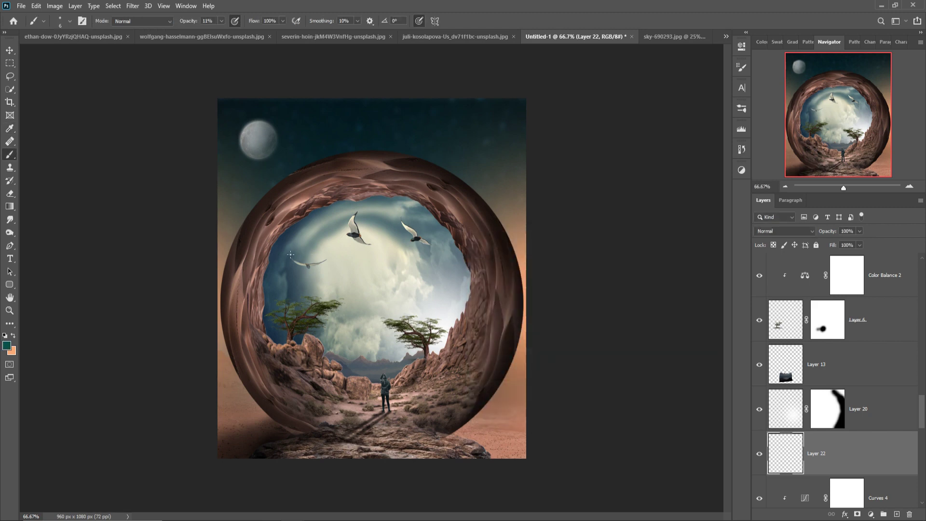
key("bracketright")
key("bracketright")
key("bracketright")
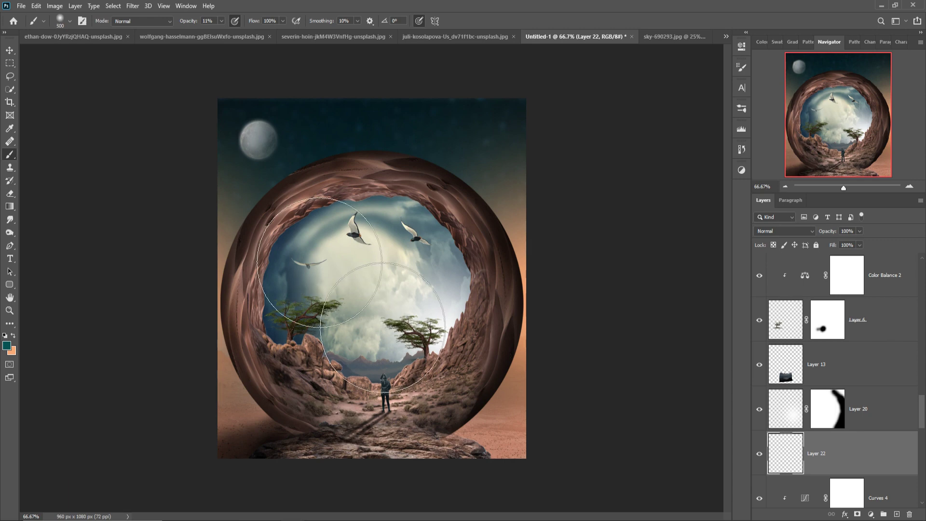
key("bracketleft")
mouse_move(371, 270)
left_mouse_down()
mouse_move(390, 268)
mouse_move(399, 286)
mouse_move(436, 256)
left_mouse_up()
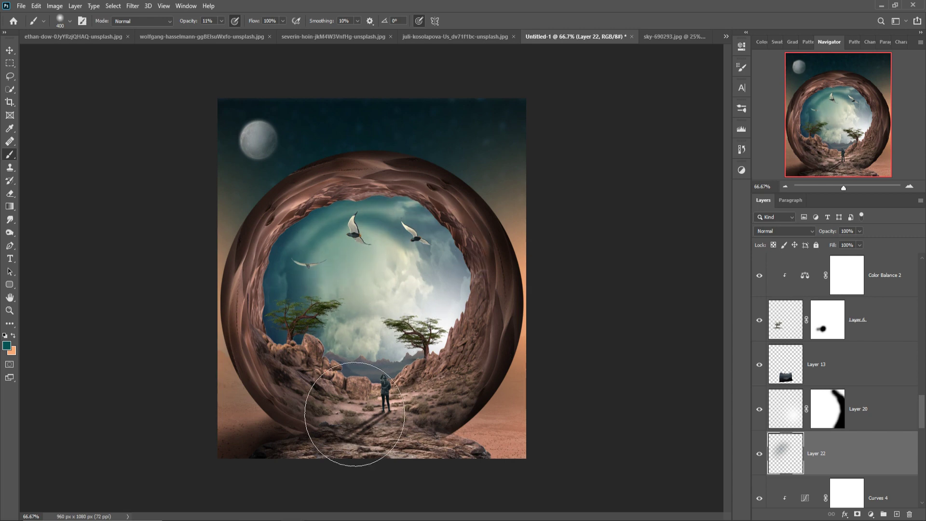
left_click_drag(383, 432, 388, 439)
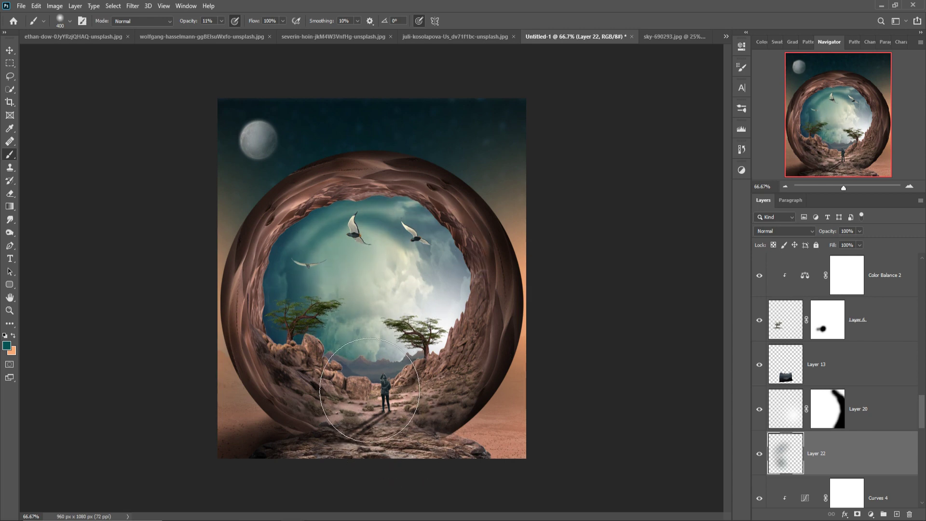
left_click_drag(374, 328, 383, 269)
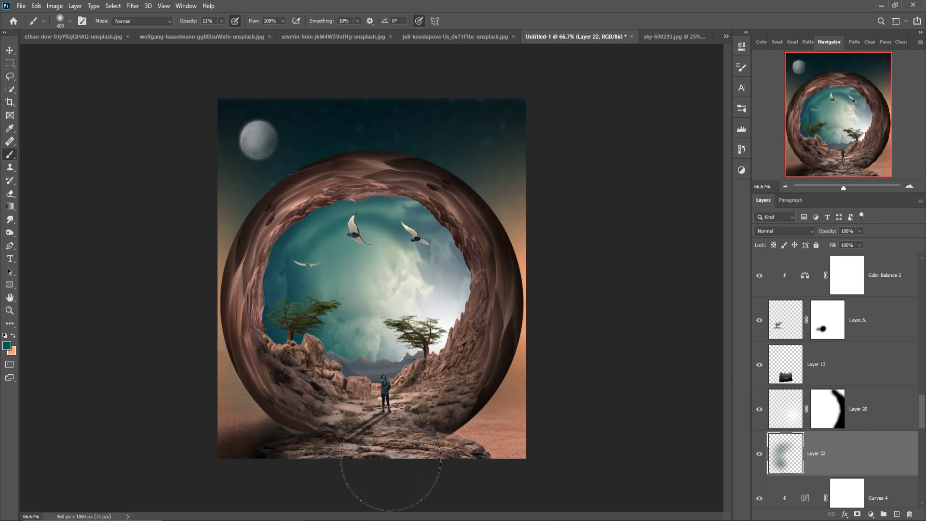
- Add a new layer clipped to Layer 11 in Linear Dodge (Add) blend mode
left_click(9, 50)
scroll(887, 428, "up", 5)
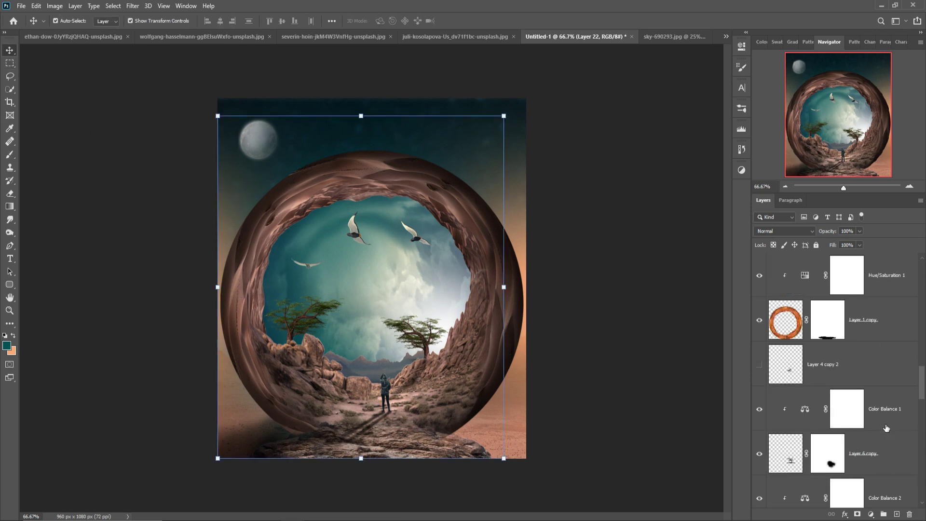
left_click(887, 323)
scroll(884, 322, "up", 3)
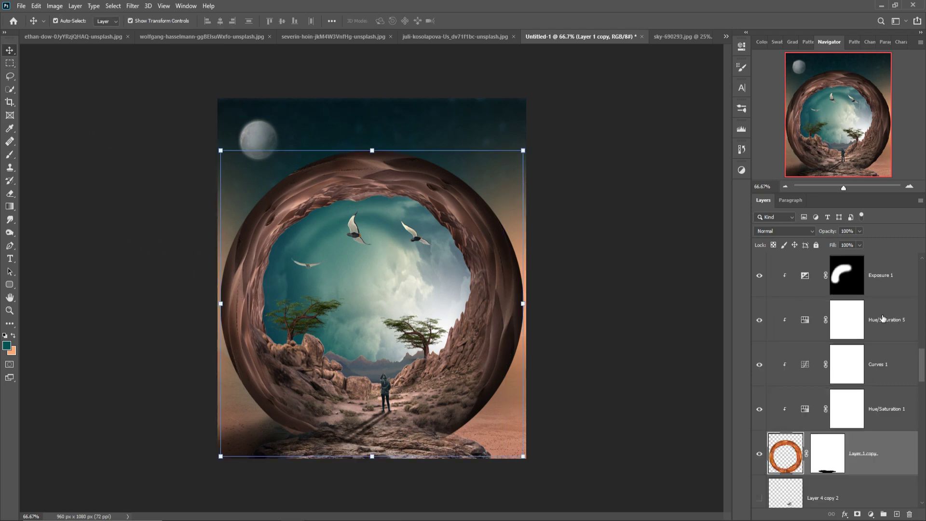
scroll(883, 337, "up", 3)
left_click(890, 363)
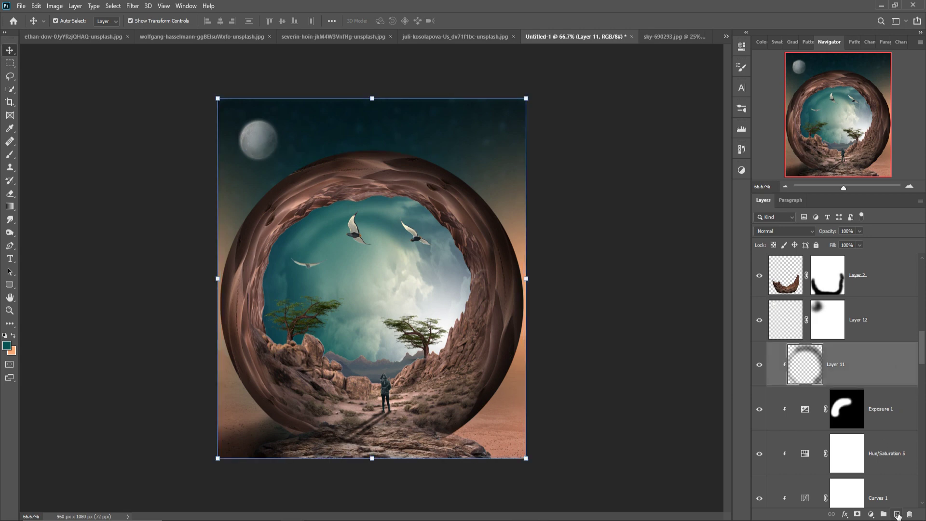
left_click(898, 515)
right_click(867, 360)
left_click(796, 291)
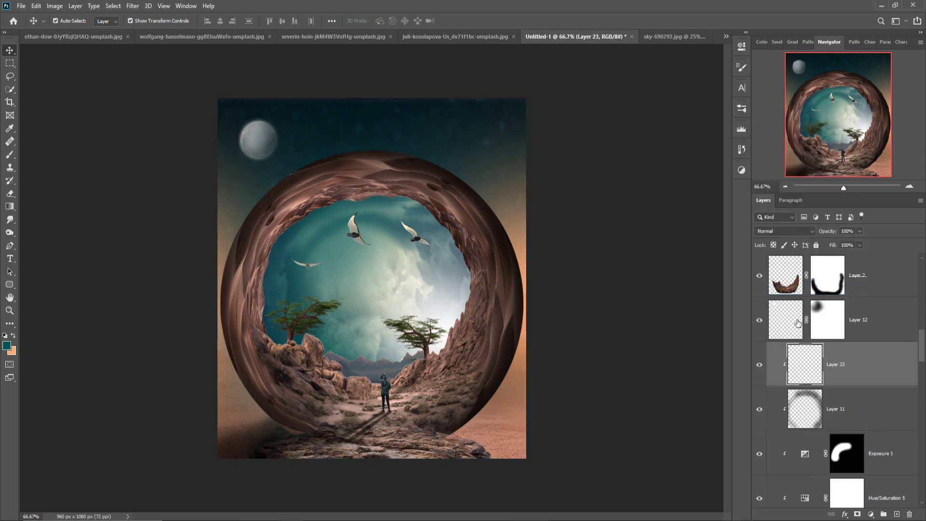
left_click(789, 231)
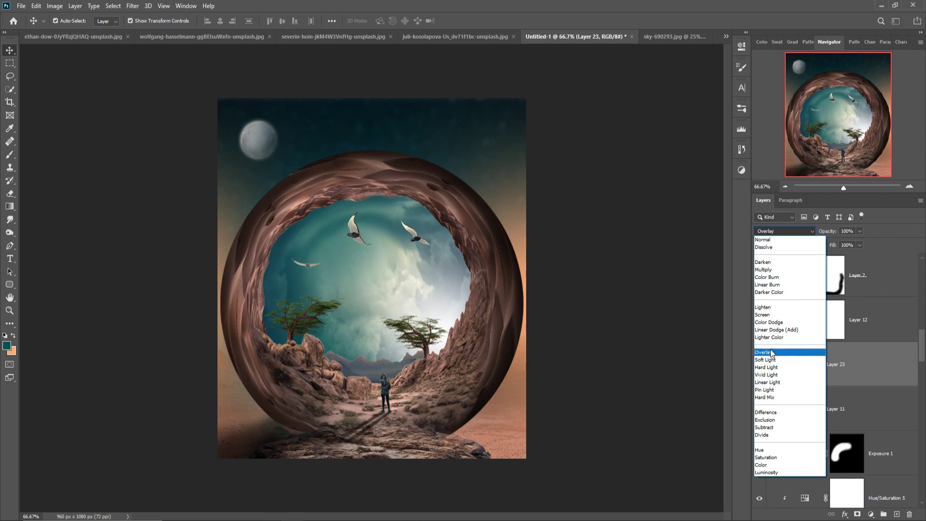
left_click(777, 330)
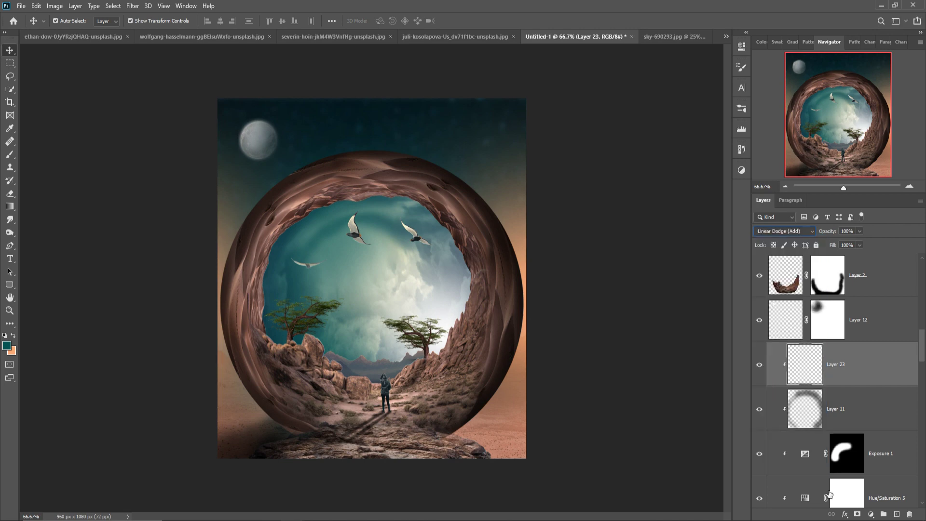
- Add a teal Solid Color fill layer
left_click(872, 514)
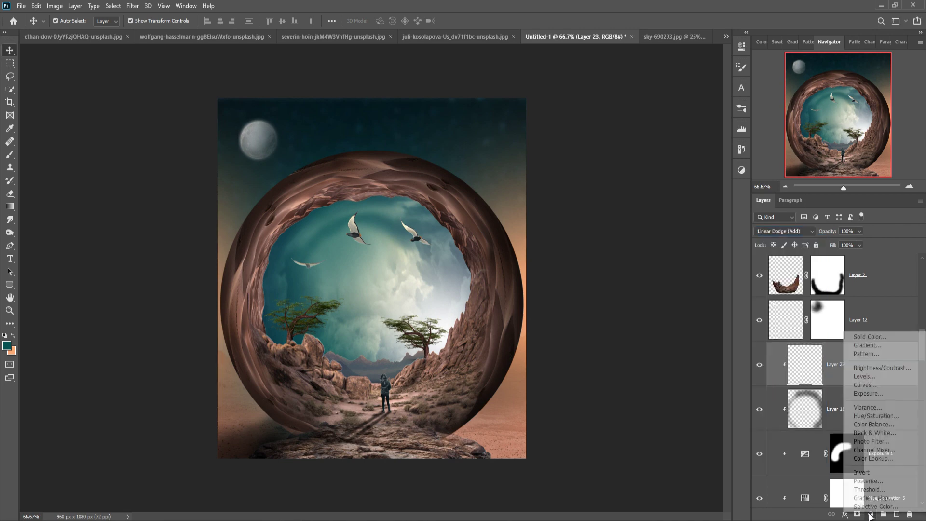
left_click(869, 338)
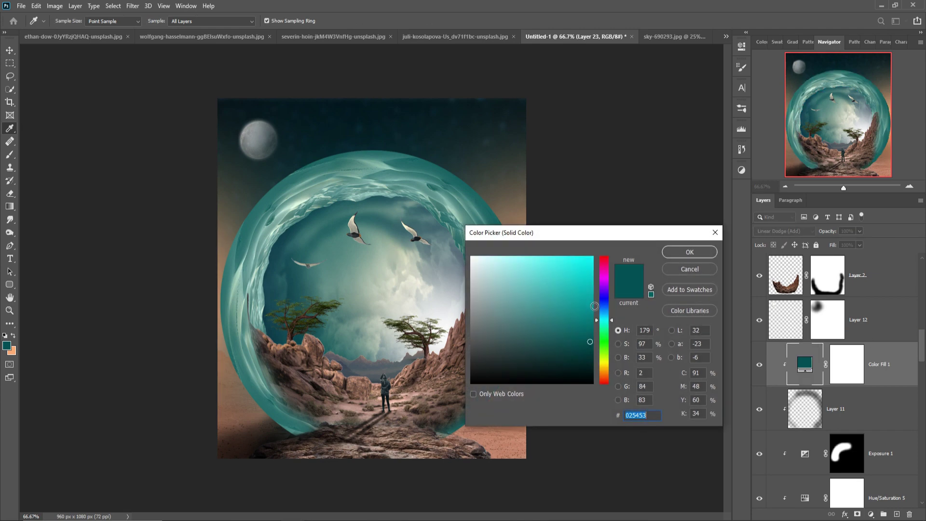
left_click(678, 253)
- Split Color Fill 1's Underlying Layer blend slider so teal shows only over brighter areas
left_click(847, 370)
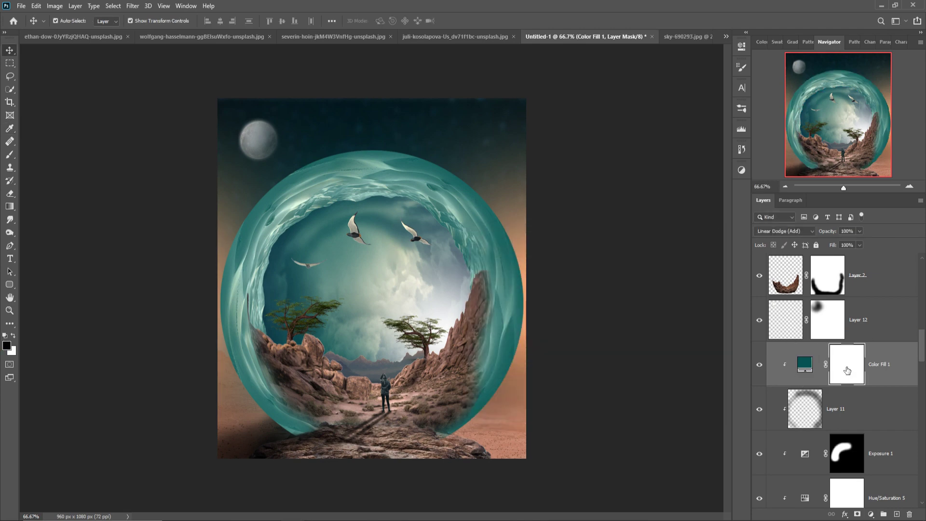
left_click(806, 372)
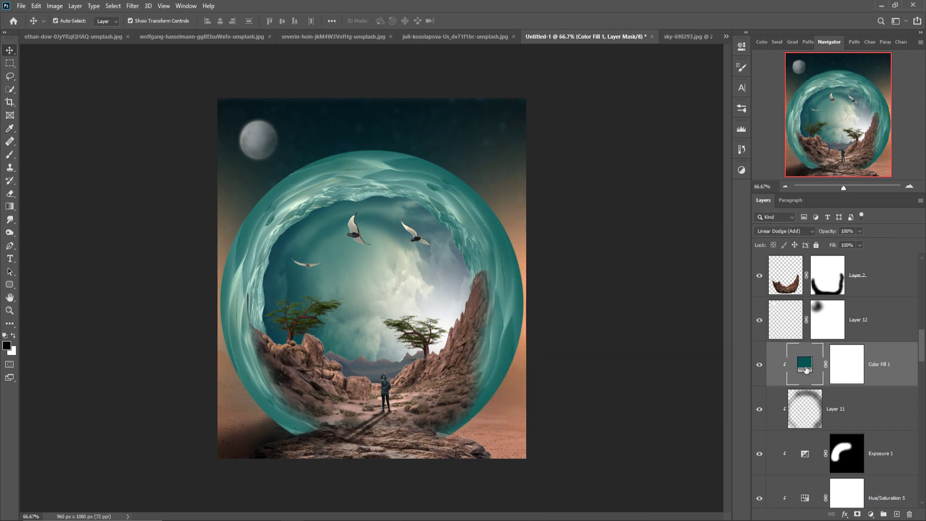
right_click(807, 369)
left_click(816, 166)
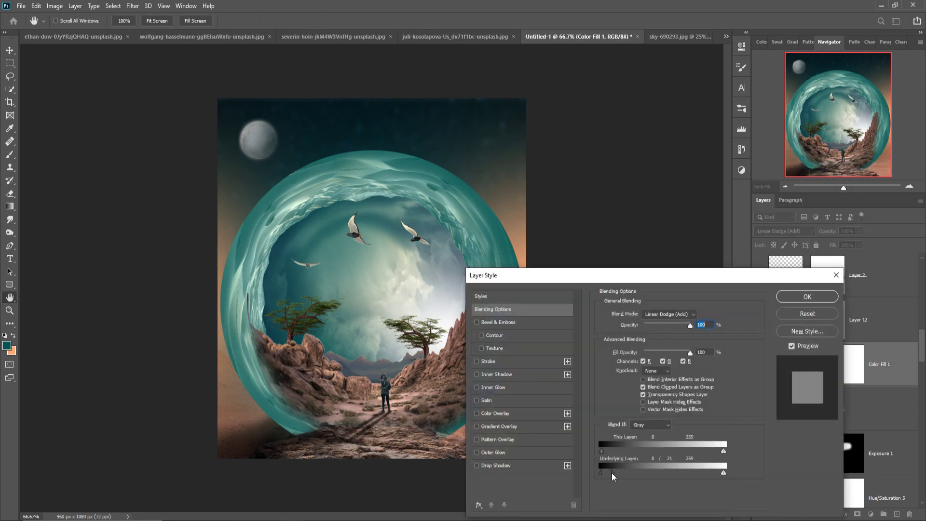
left_click_drag(623, 473, 633, 474)
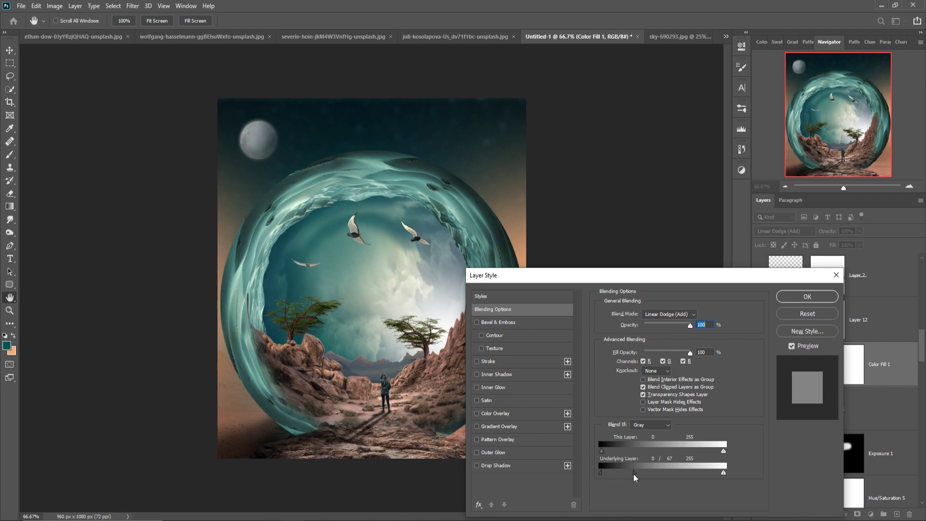
left_click(807, 296)
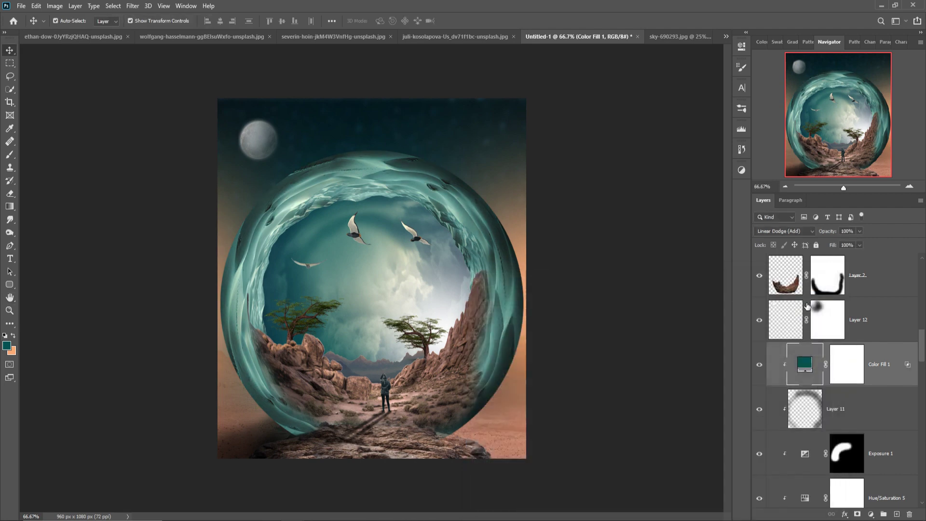
- Invert the Color Fill 1 mask and paint teal back along the ring's upper-left inner edge
left_click(850, 369)
key("ctrl+i")
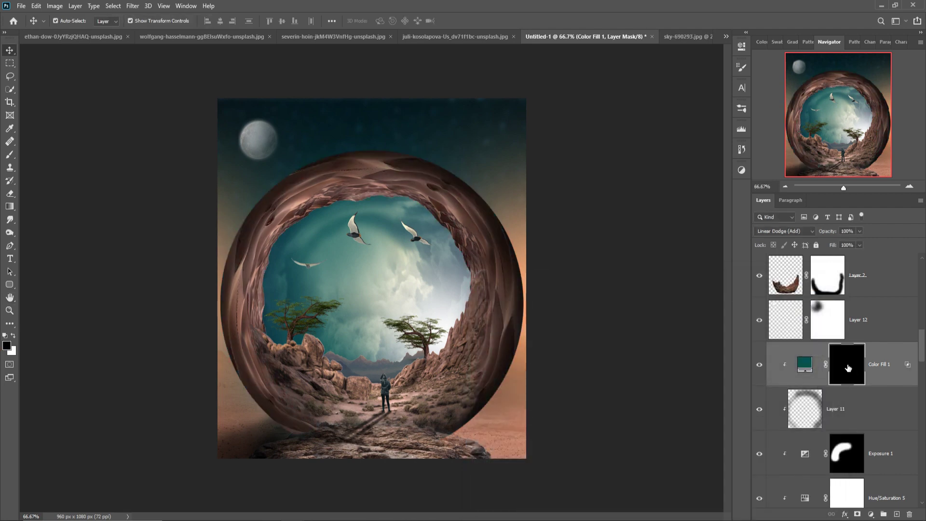
left_click(10, 154)
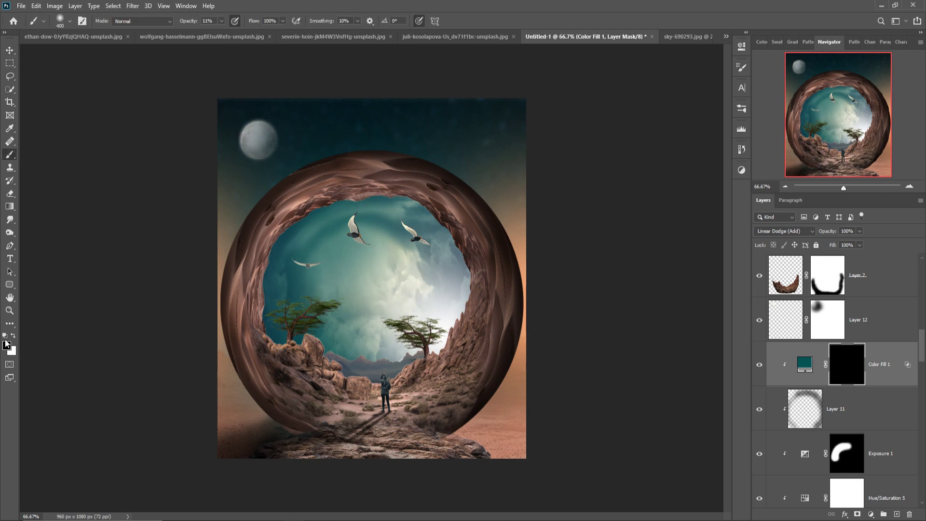
left_click_drag(381, 279, 371, 270)
key("bracketleft")
key("bracketleft")
key("bracketleft")
mouse_move(306, 269)
left_mouse_down()
mouse_move(310, 248)
mouse_move(302, 362)
left_mouse_up()
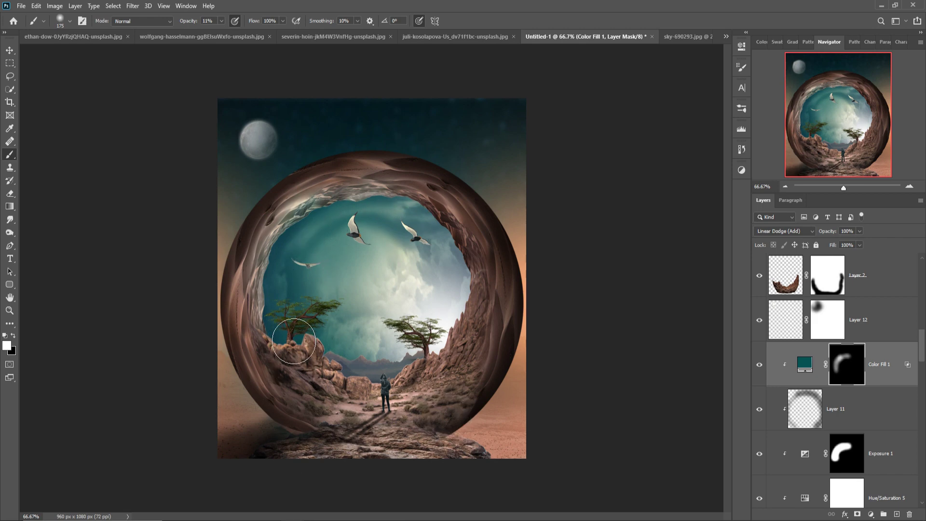
- Make Color Fill 1 visible again with its fill targeted, then select Curves 3
left_click(9, 50)
scroll(856, 401, "up", 5)
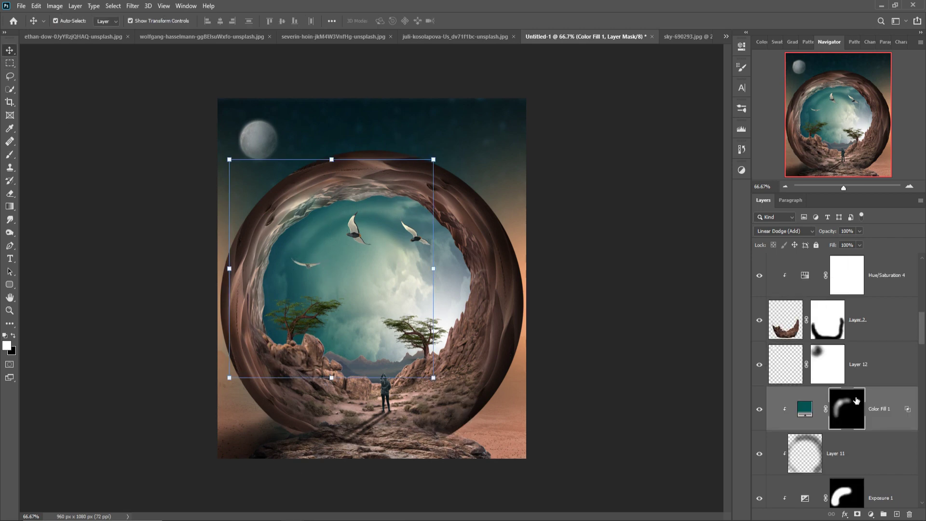
scroll(857, 400, "down", 1)
scroll(856, 400, "down", 3)
scroll(868, 435, "up", 3)
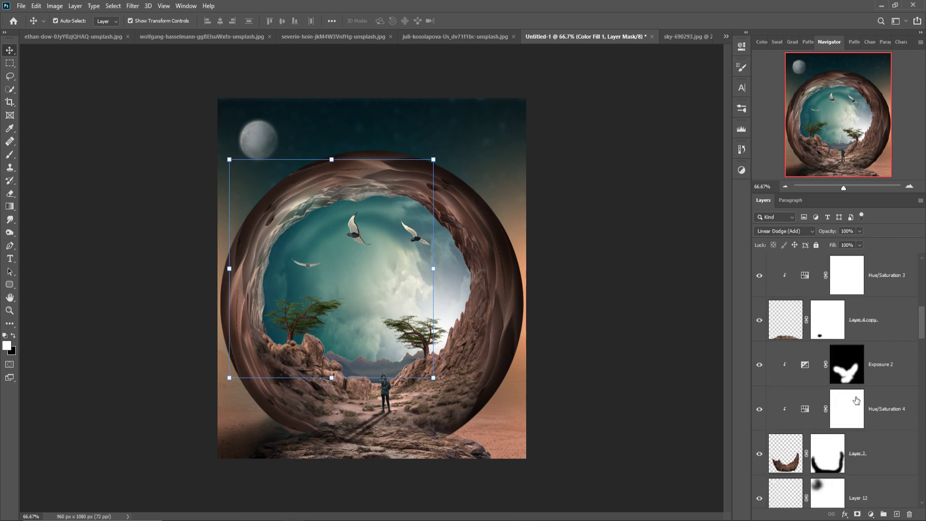
scroll(882, 463, "down", 3)
double_click(805, 408)
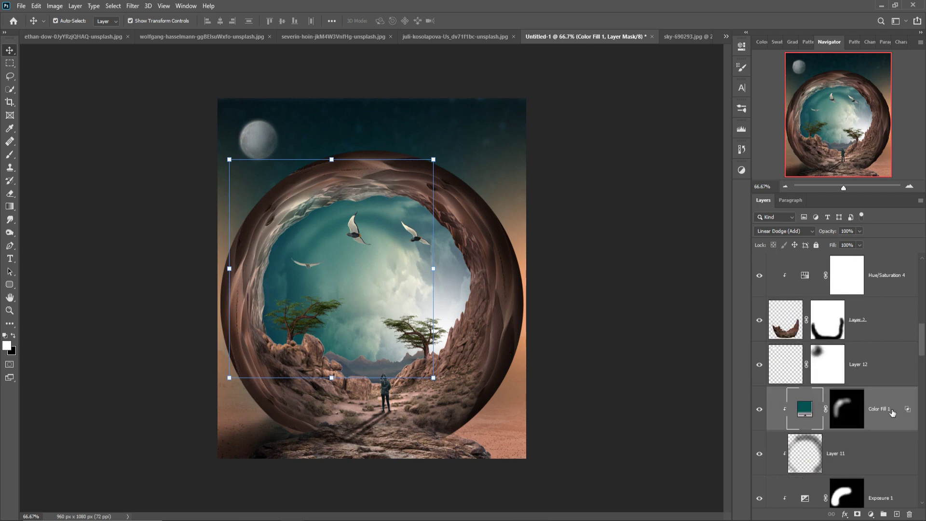
left_click(760, 410)
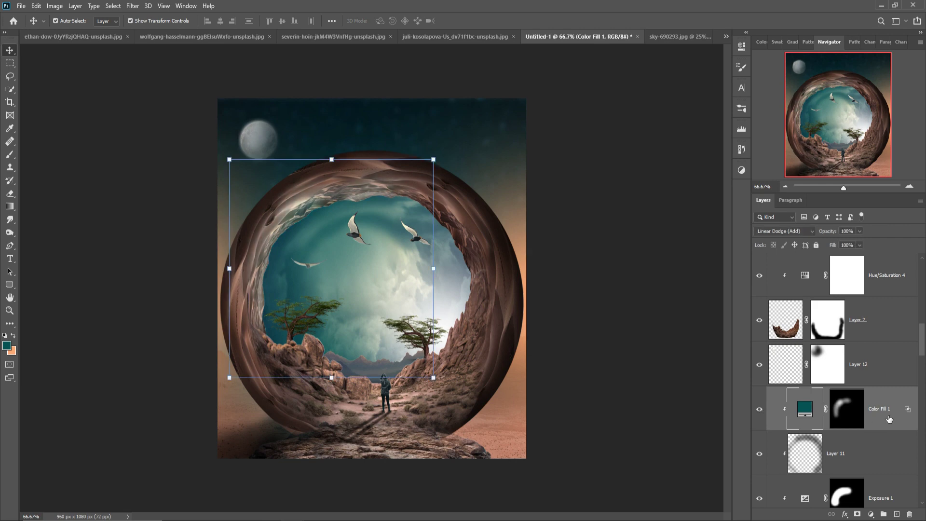
scroll(889, 419, "up", 3)
scroll(897, 413, "up", 3)
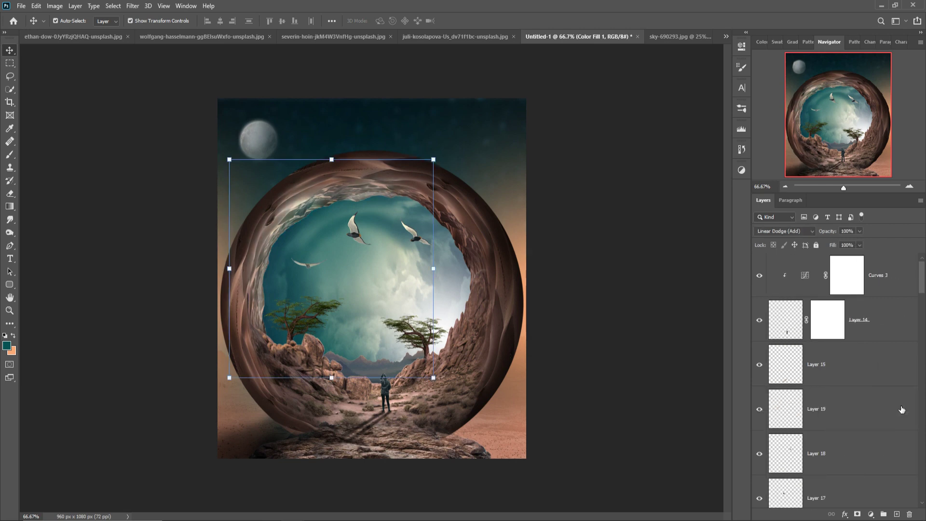
left_click(891, 288)
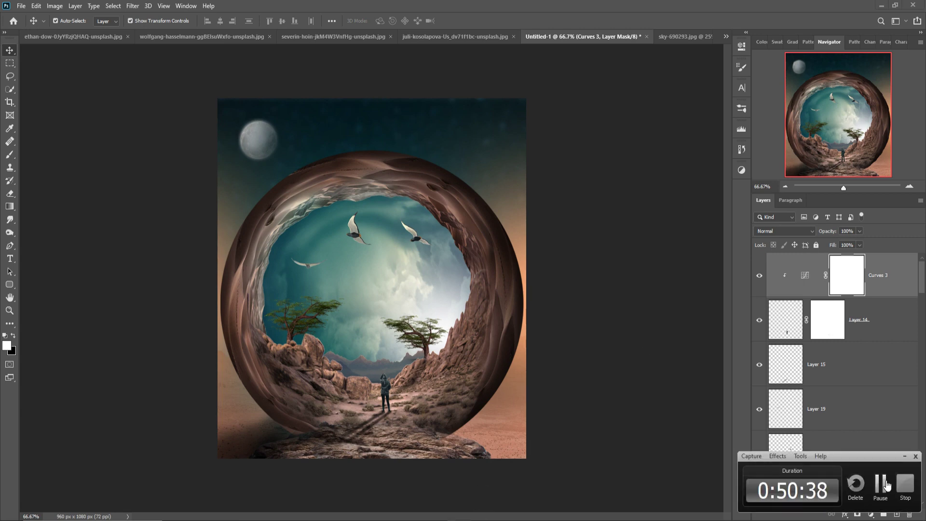
- Replace the moon layer (Layer 12)'s old mask with a fresh white mask
left_click(261, 137)
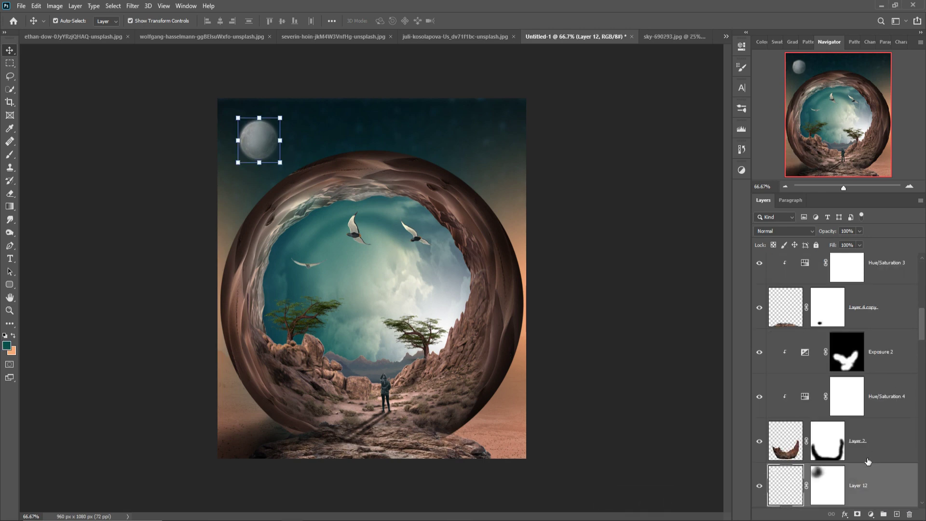
left_click(827, 483)
right_click(827, 483)
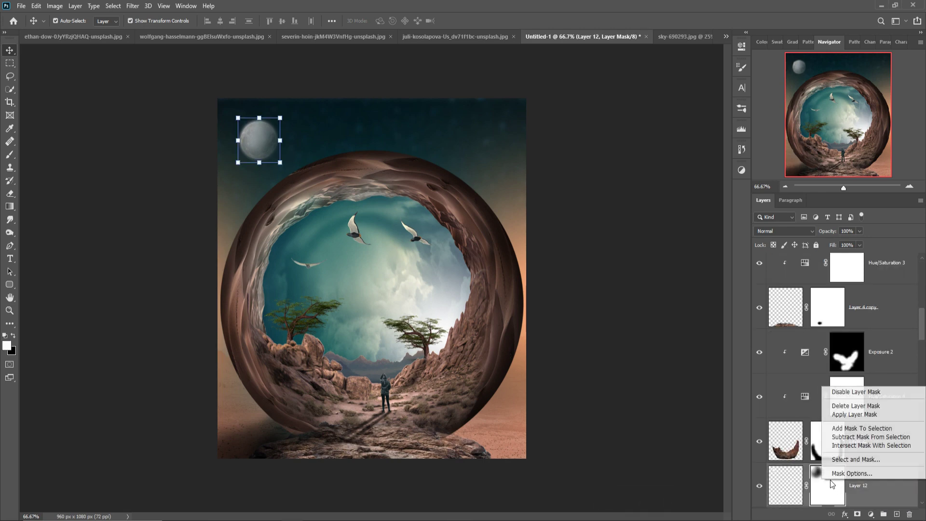
left_click(847, 406)
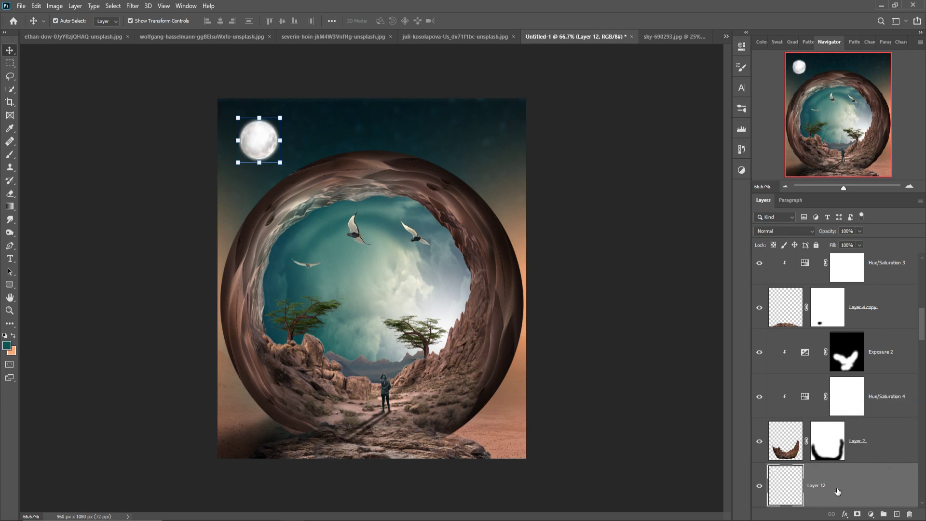
left_click(858, 514)
- Paint black on the moon's mask with a smaller soft brush, carving it into a thin crescent
left_click(10, 155)
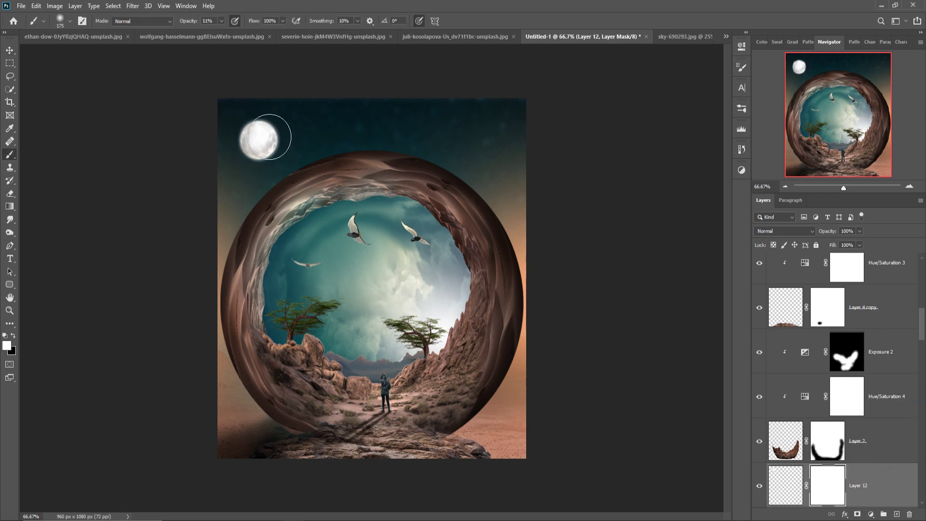
key("bracketleft")
key("bracketleft")
key("bracketleft")
left_click(13, 337)
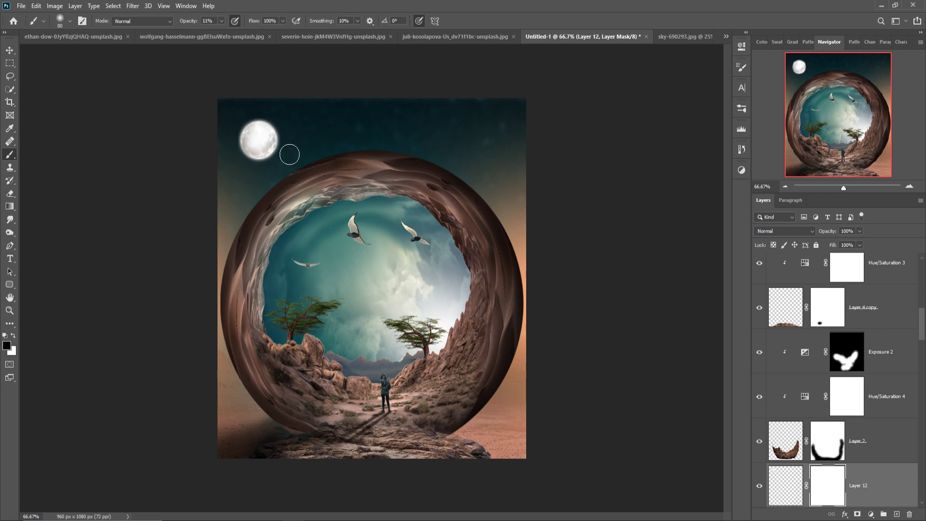
mouse_move(269, 134)
left_mouse_down()
mouse_move(264, 148)
mouse_move(257, 134)
mouse_move(250, 153)
mouse_move(271, 141)
left_mouse_up()
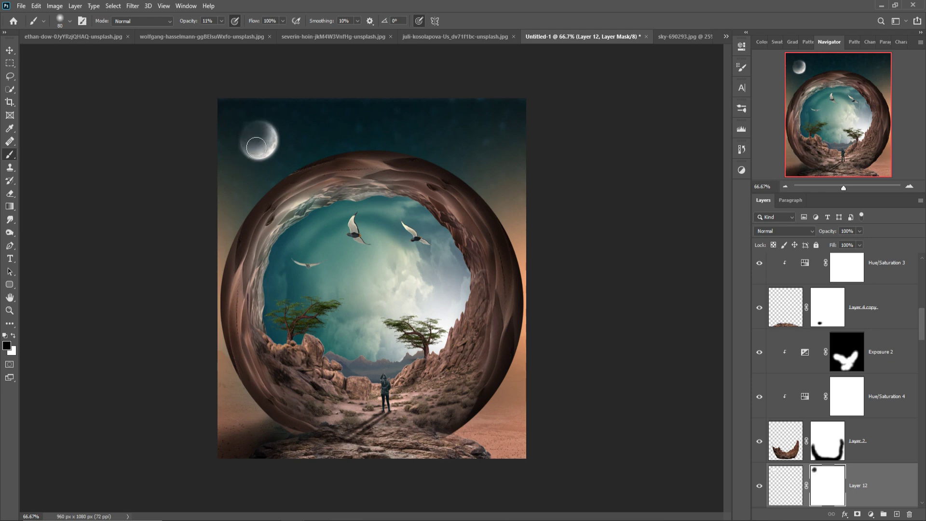
left_click_drag(256, 147, 241, 141)
left_click_drag(256, 143, 274, 150)
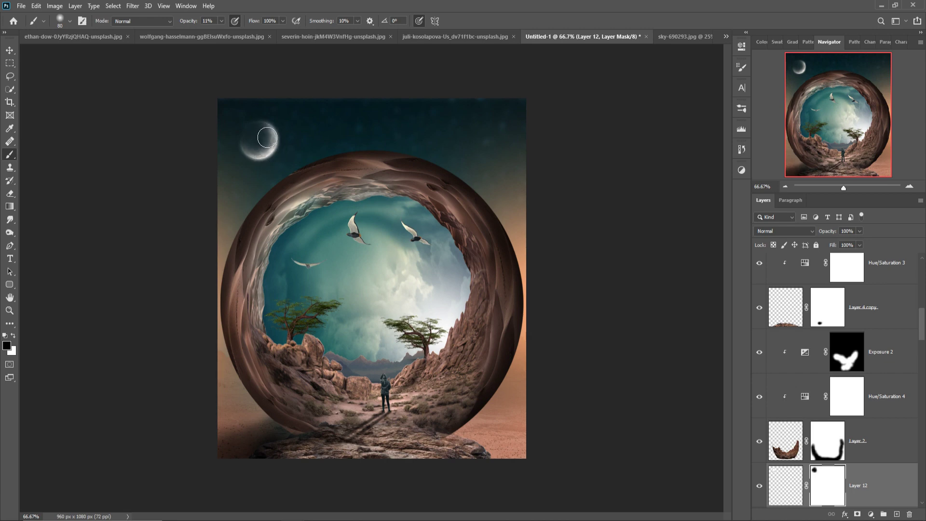
key("v")
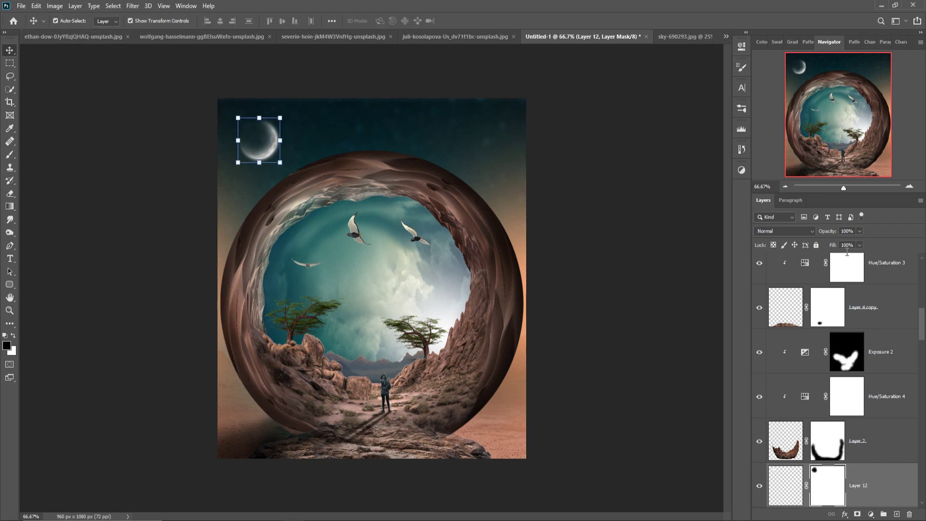
scroll(899, 381, "up", 5)
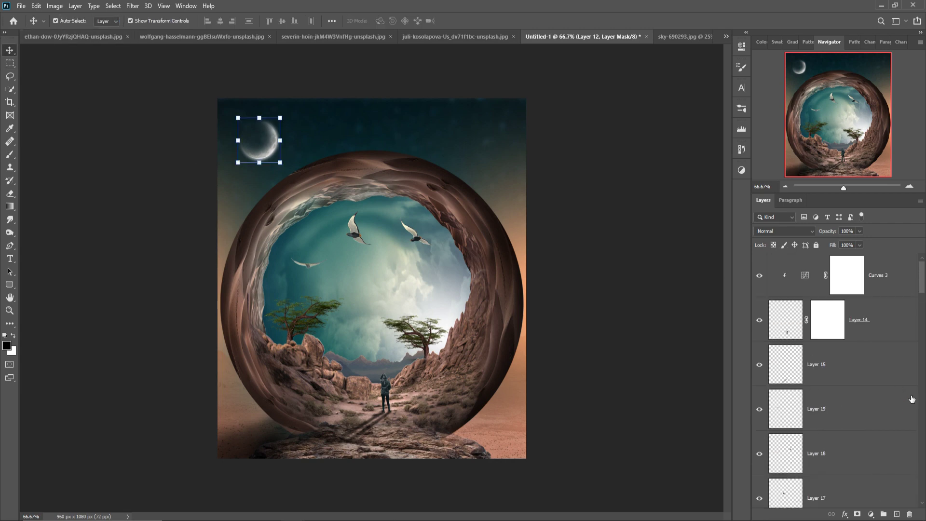
left_click(900, 284)
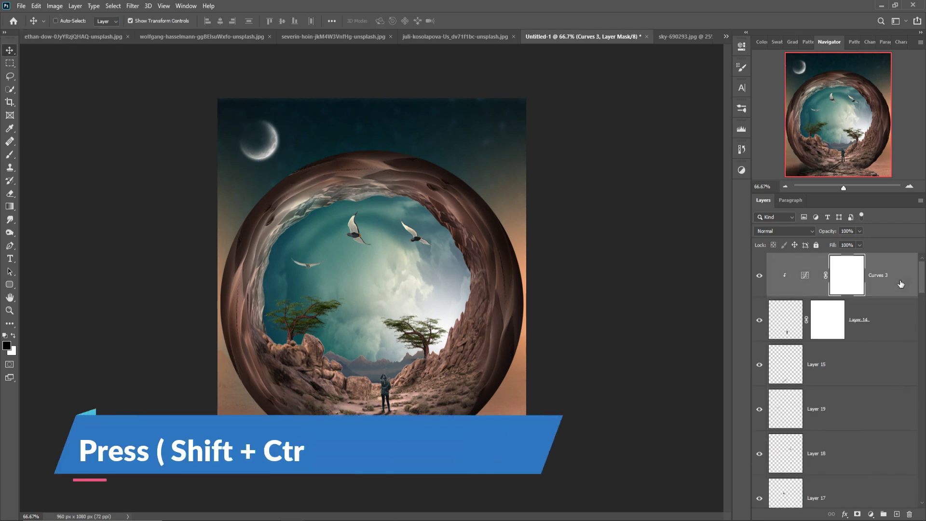
- Stamp all visible layers into a new smart-object layer and open it in Camera Raw Filter
key("shift+ctrl+alt+e")
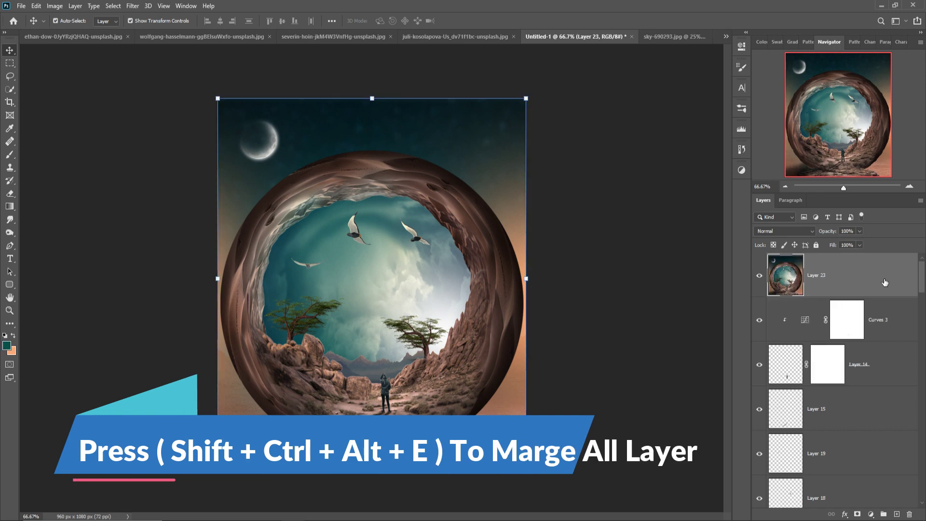
right_click(880, 276)
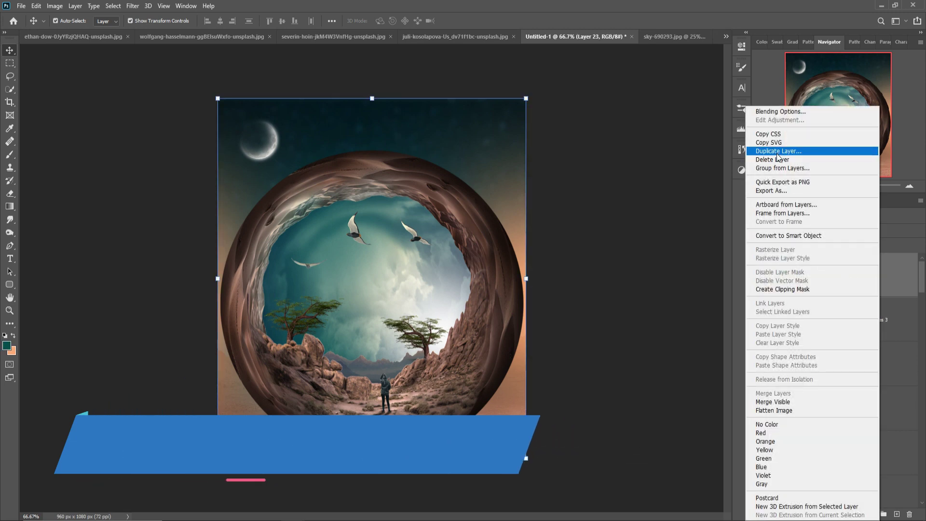
left_click(791, 235)
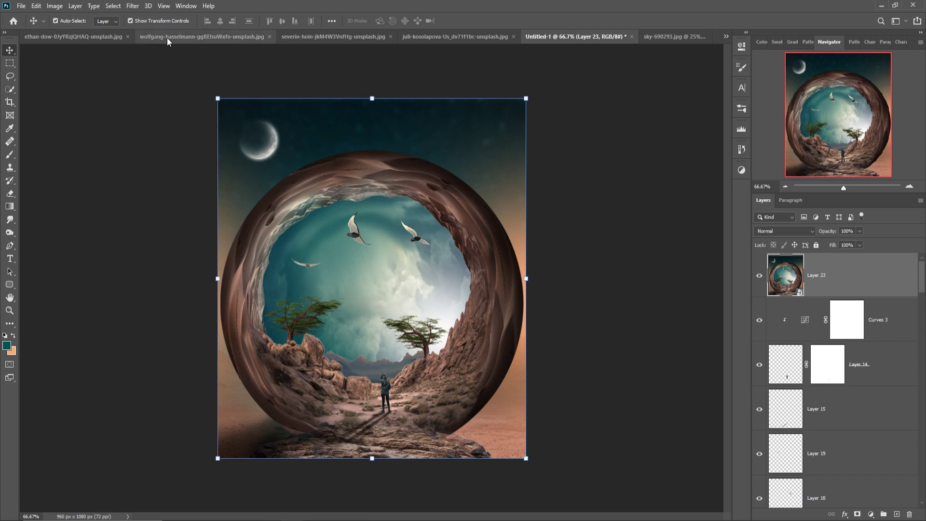
left_click(133, 6)
left_click(154, 66)
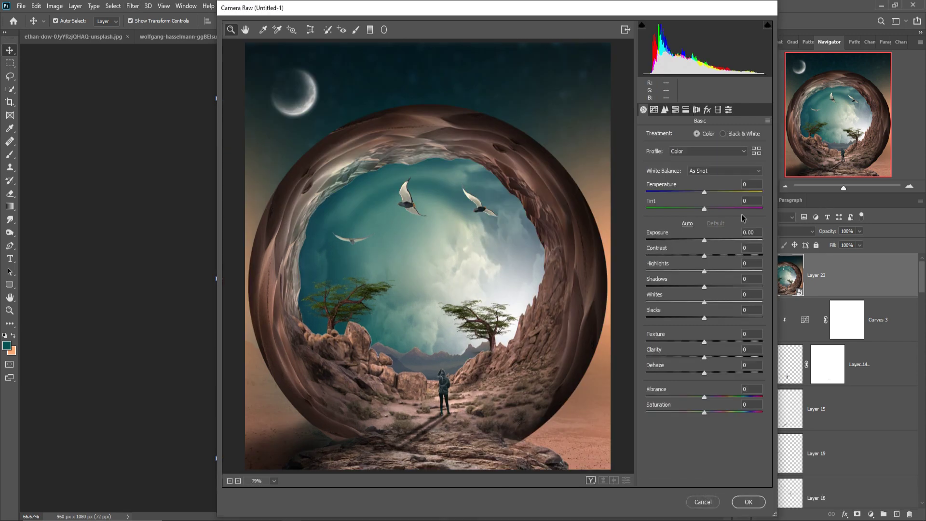
- In Basic, set Shadows and Blacks to -13, Whites to +13, and raise Saturation
left_click(705, 244)
mouse_move(704, 287)
left_mouse_down()
mouse_move(712, 303)
mouse_move(697, 318)
left_mouse_up()
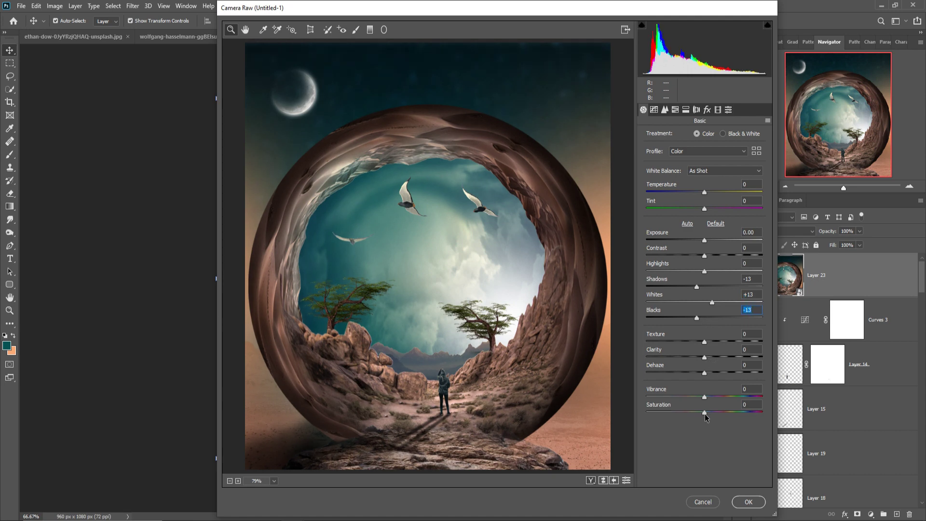
left_click_drag(714, 412, 711, 418)
- Set the parametric tone curve to Highlights +8, Lights +3, Darks -10, Shadows +26
left_click(655, 109)
left_click(709, 298)
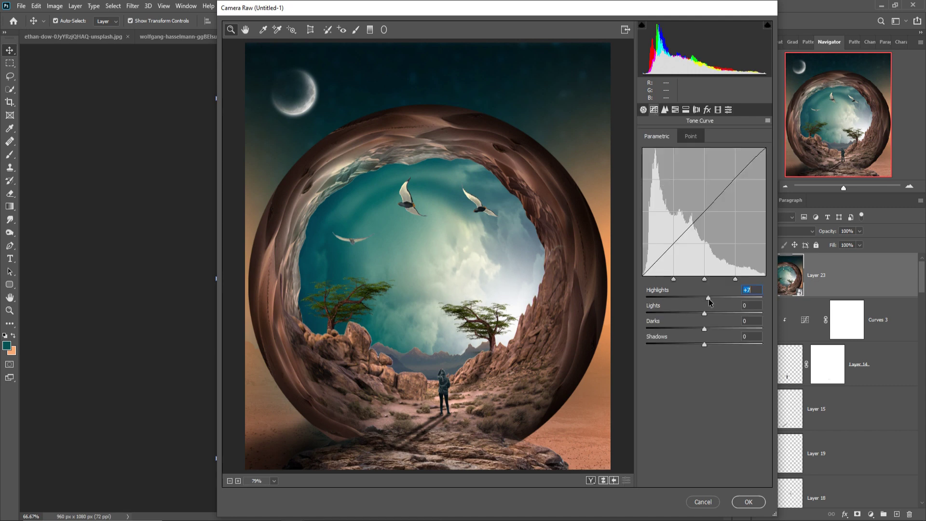
mouse_move(705, 315)
left_mouse_down()
mouse_move(697, 332)
mouse_move(721, 345)
left_mouse_up()
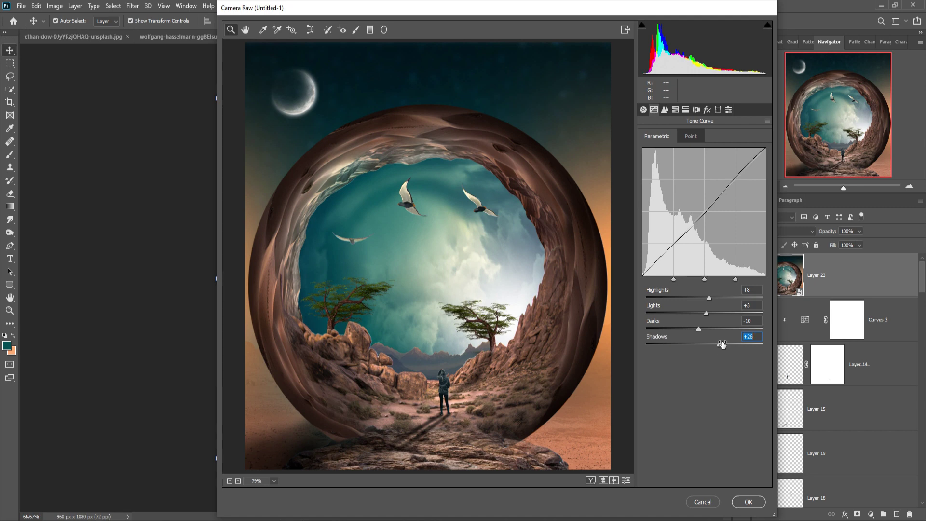
- Set Detail sharpening Amount to 40 and add a -25 dark edge vignette
left_click(664, 109)
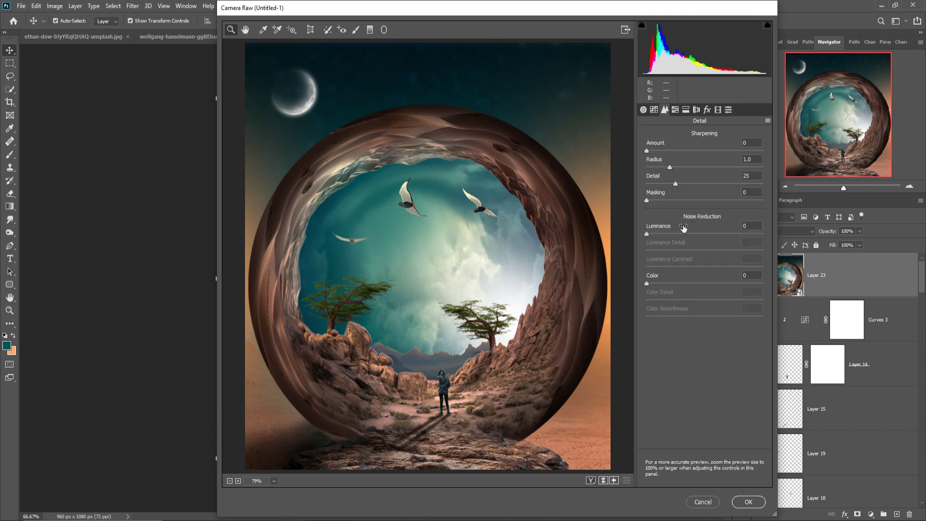
left_click_drag(647, 151, 677, 151)
left_click(708, 110)
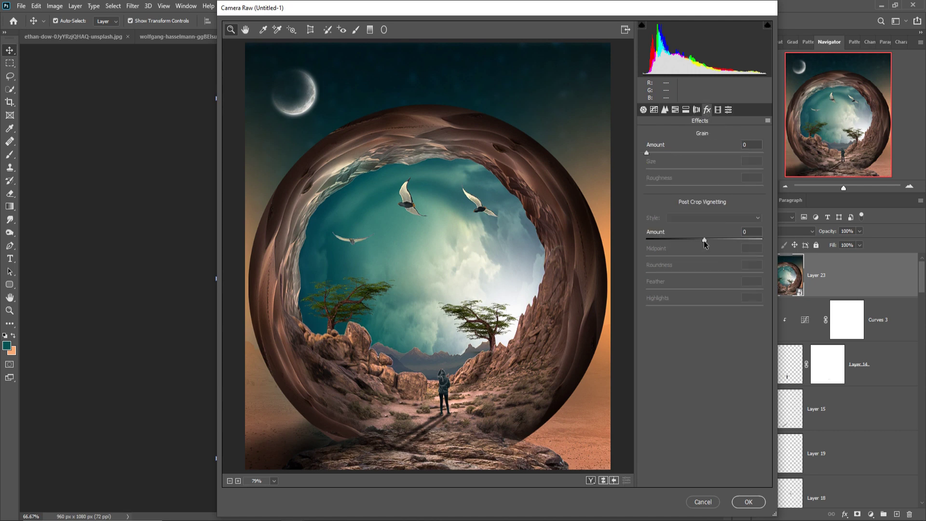
left_click_drag(704, 239, 688, 240)
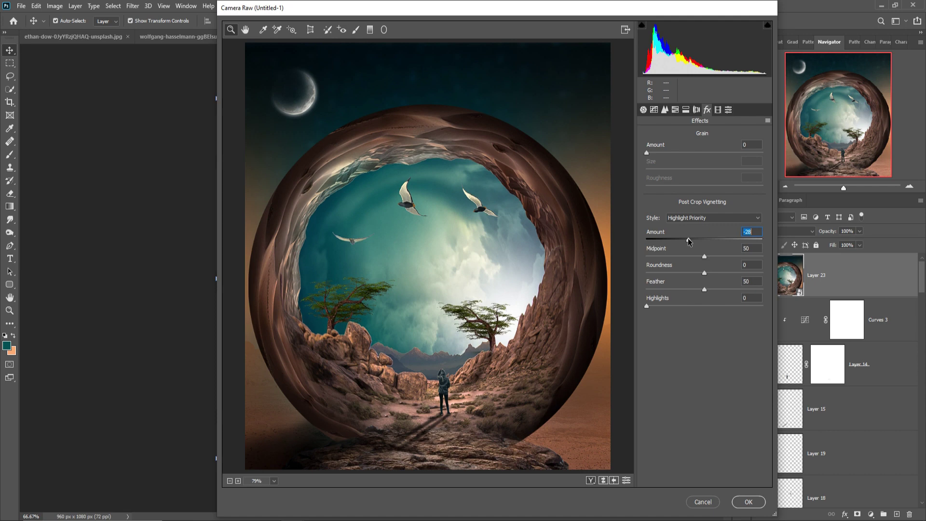
left_click_drag(688, 240, 689, 240)
- Split-tone highlights teal (194/12) and shadows warm (30/8), then apply the Camera Raw grade
left_click(687, 110)
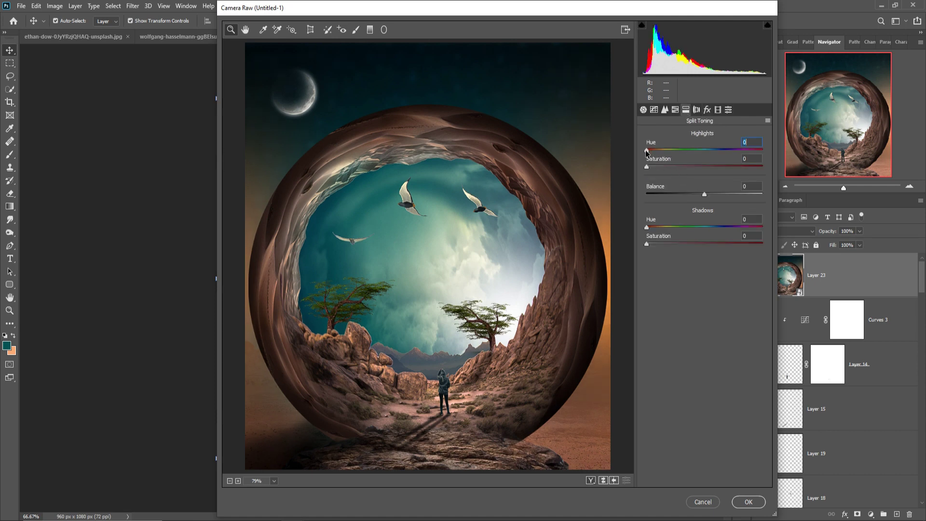
left_click_drag(647, 150, 716, 160)
left_click(646, 168)
left_click_drag(647, 167, 658, 167)
left_click_drag(715, 151, 710, 155)
left_click_drag(647, 227, 672, 230)
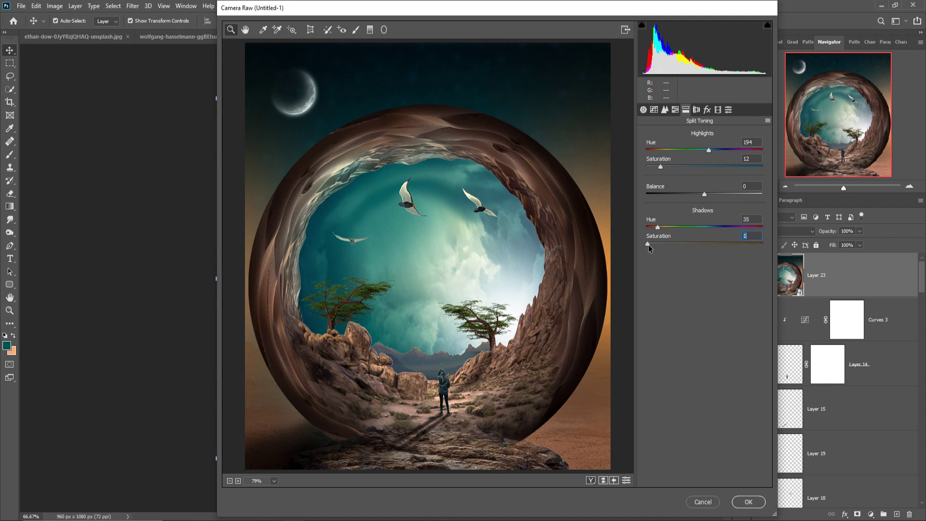
mouse_move(648, 244)
left_mouse_down()
mouse_move(668, 229)
mouse_move(657, 232)
left_mouse_up()
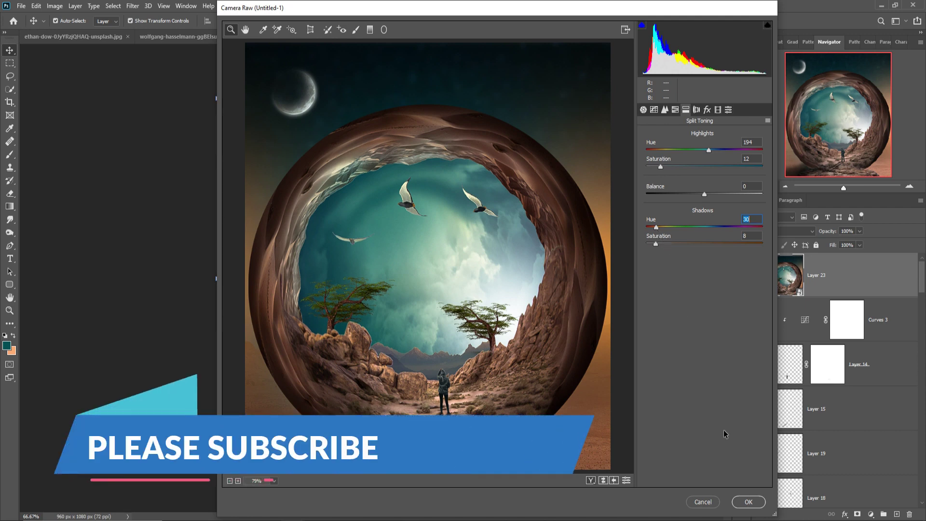
left_click(749, 501)
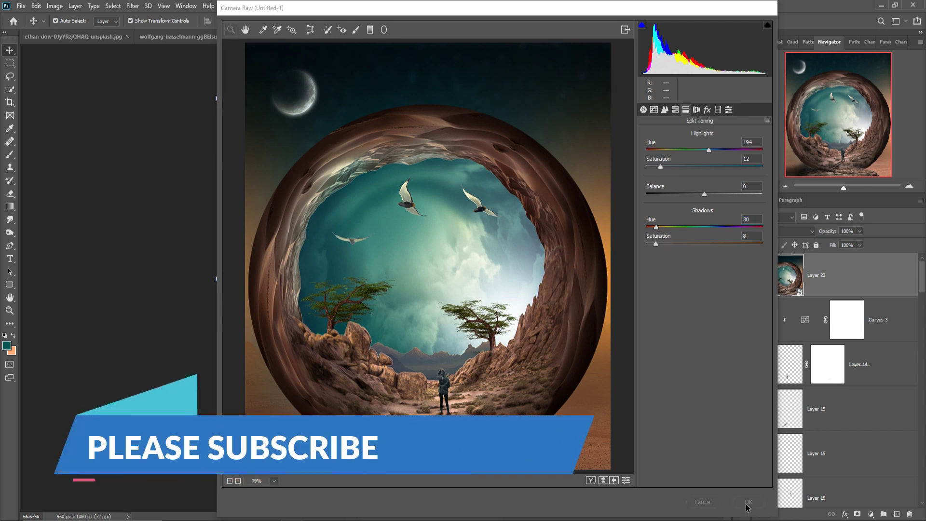